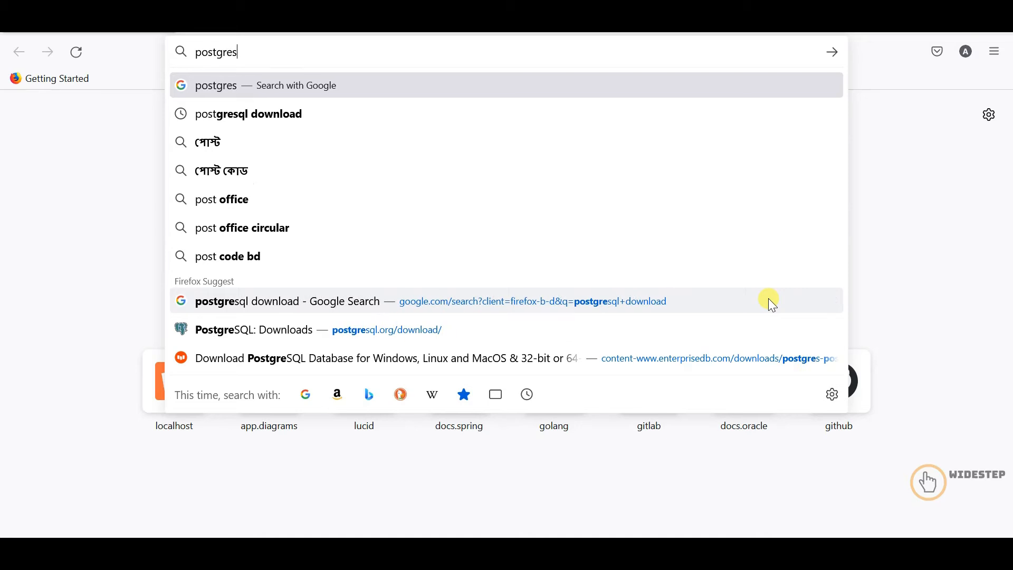
Search the web for "postgresql download" and open the official PostgreSQL Downloads page
{"action": "type", "text": "wnload"}
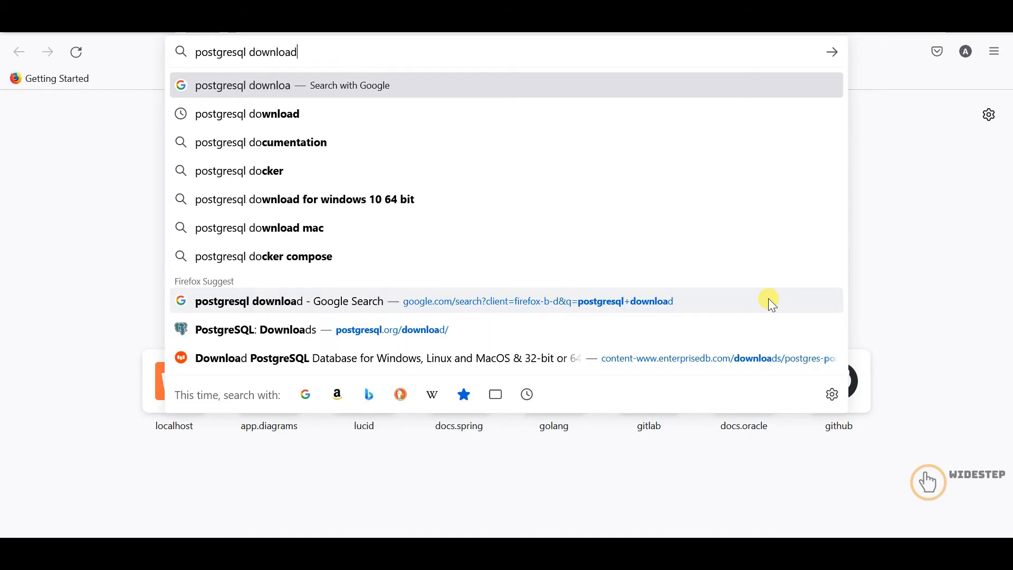
{"action": "key", "text": "Return"}
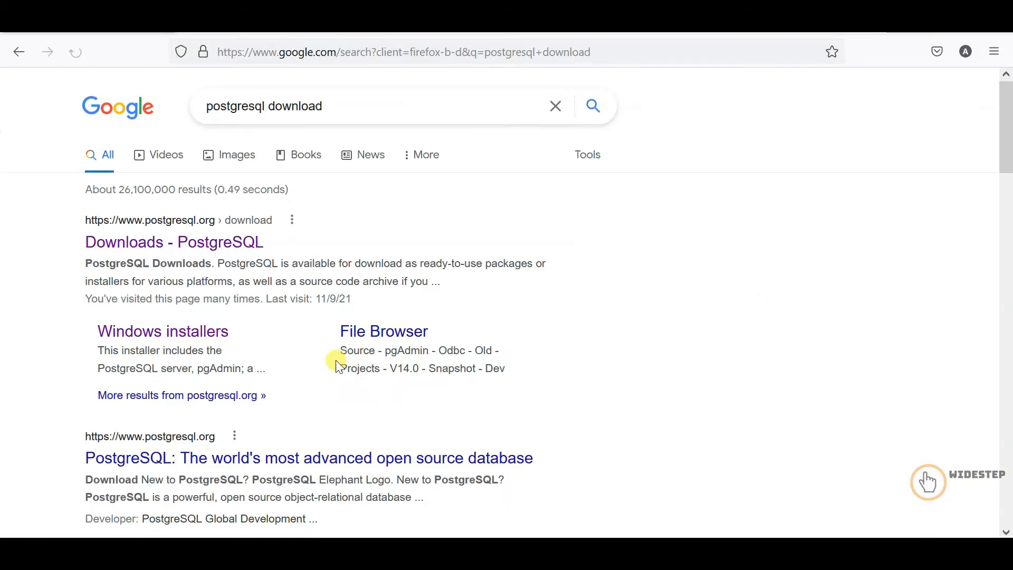
{"action": "left_click", "coordinate": [232, 253]}
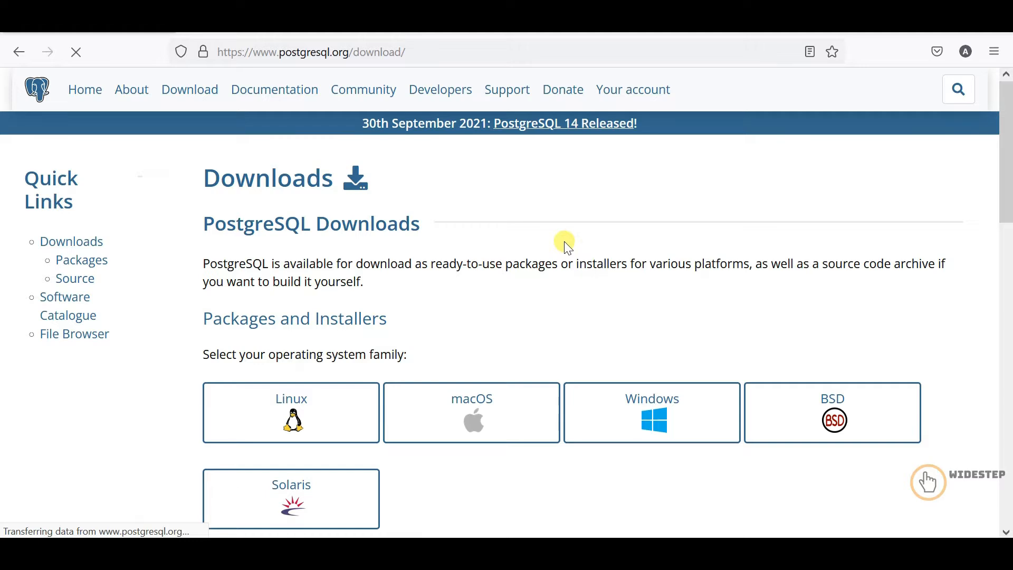
Look through the PostgreSQL Downloads page and open the installers page for Windows
{"action": "scroll", "coordinate": [568, 246], "scroll_direction": "down", "scroll_amount": 2}
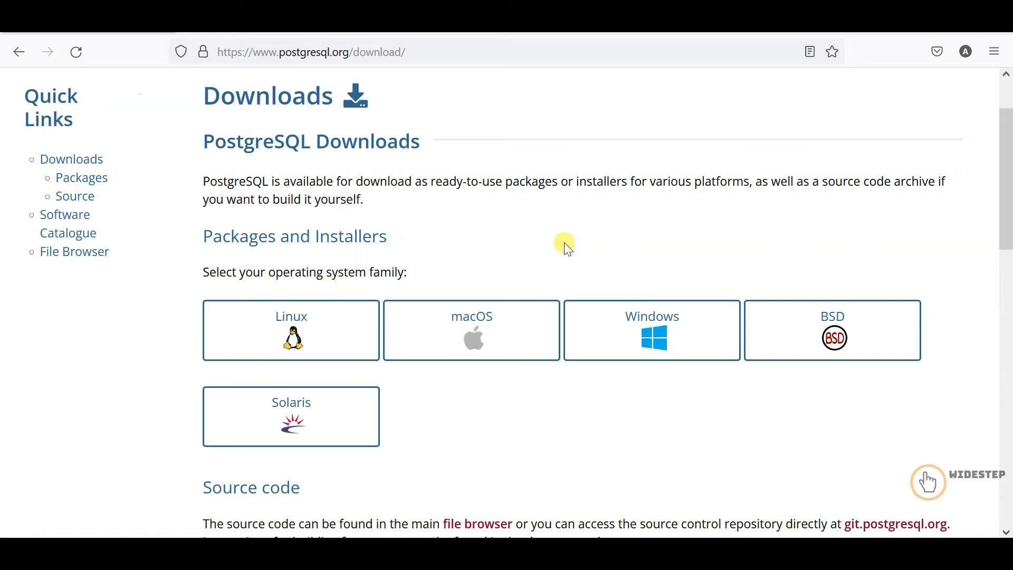
{"action": "scroll", "coordinate": [565, 248], "scroll_direction": "down", "scroll_amount": 5}
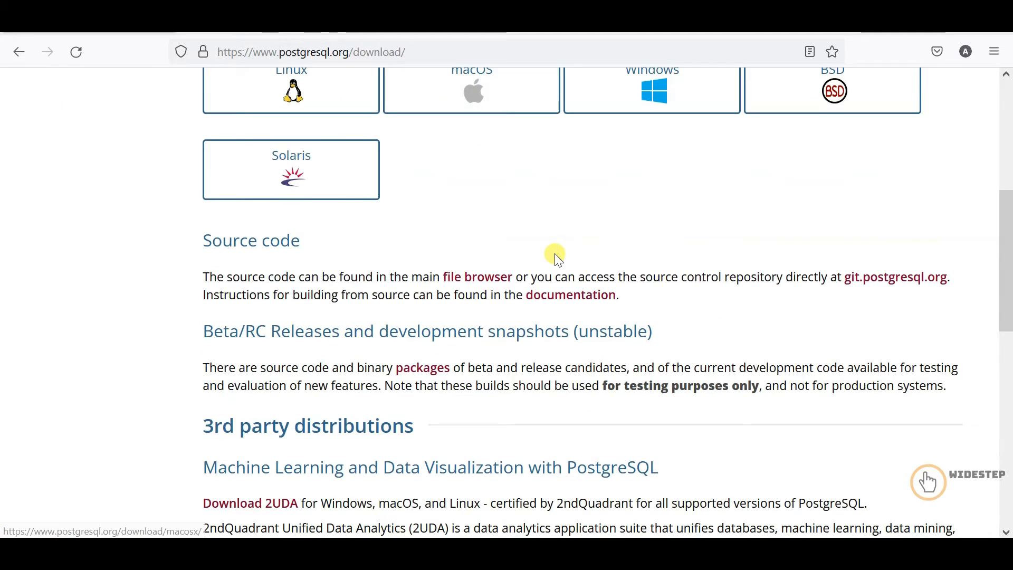
{"action": "scroll", "coordinate": [558, 258], "scroll_direction": "down", "scroll_amount": 9}
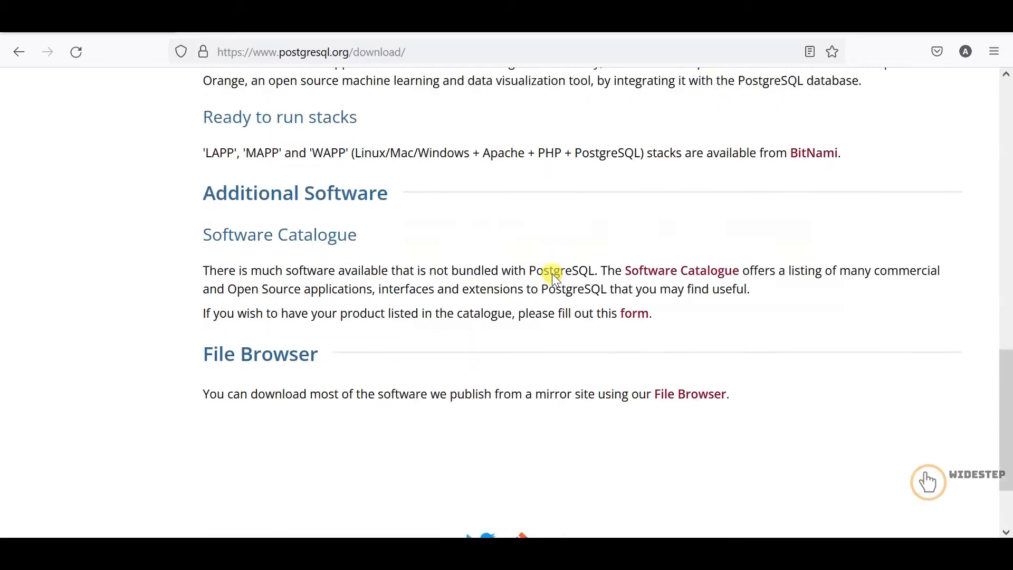
{"action": "scroll", "coordinate": [445, 296], "scroll_direction": "up", "scroll_amount": 5}
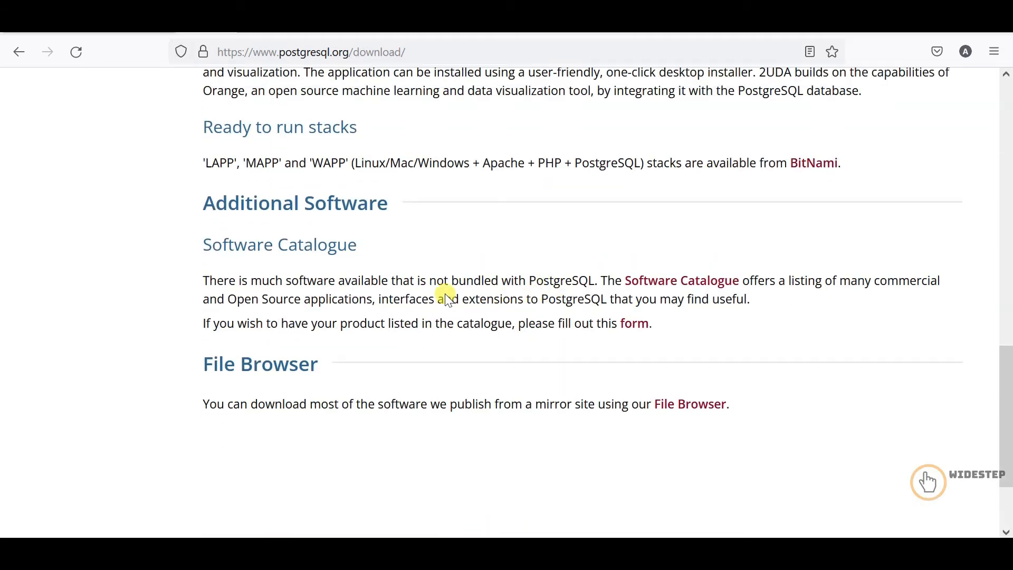
{"action": "scroll", "coordinate": [445, 293], "scroll_direction": "up", "scroll_amount": 5}
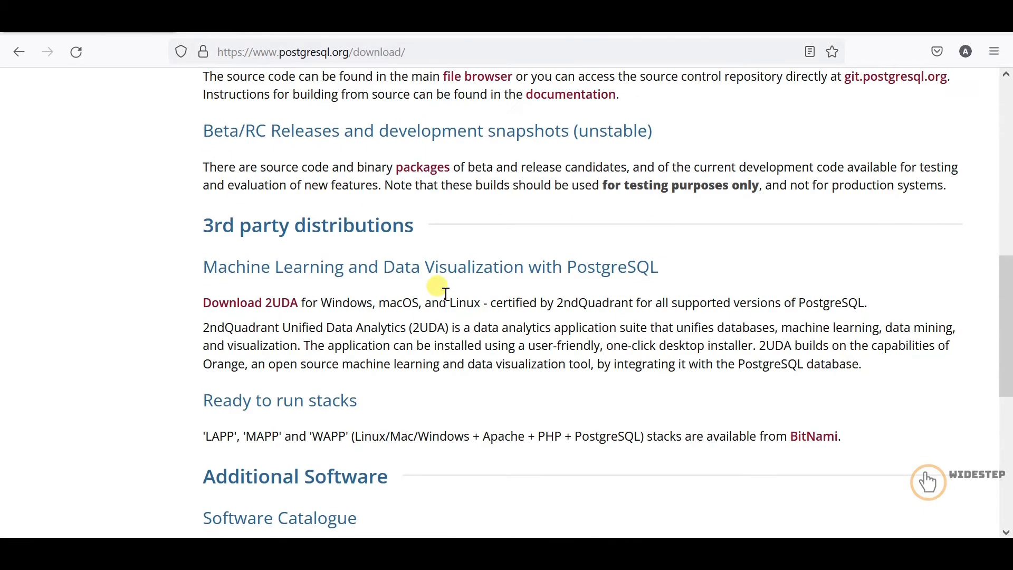
{"action": "scroll", "coordinate": [438, 287], "scroll_direction": "up", "scroll_amount": 5}
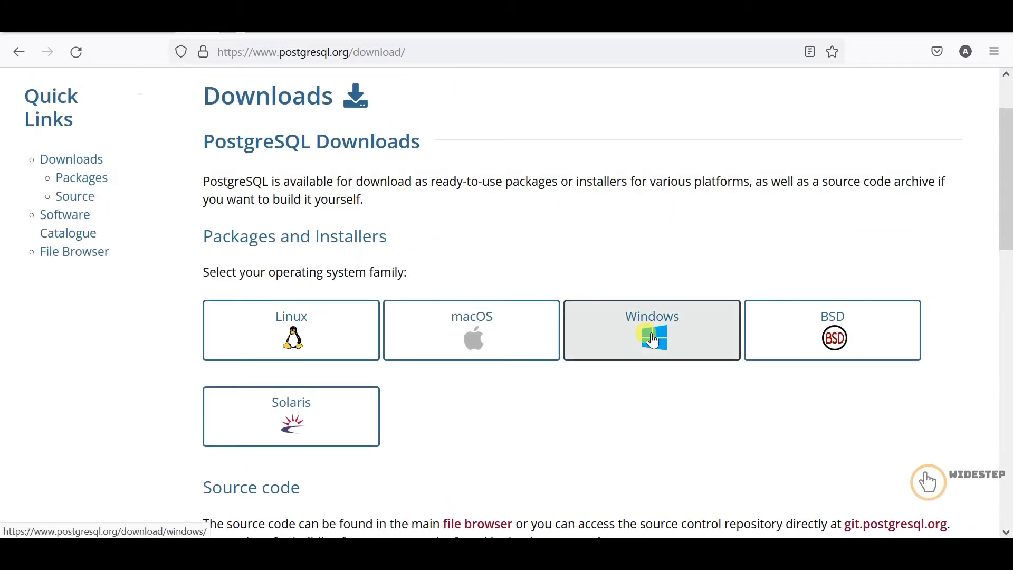
{"action": "left_click", "coordinate": [653, 342]}
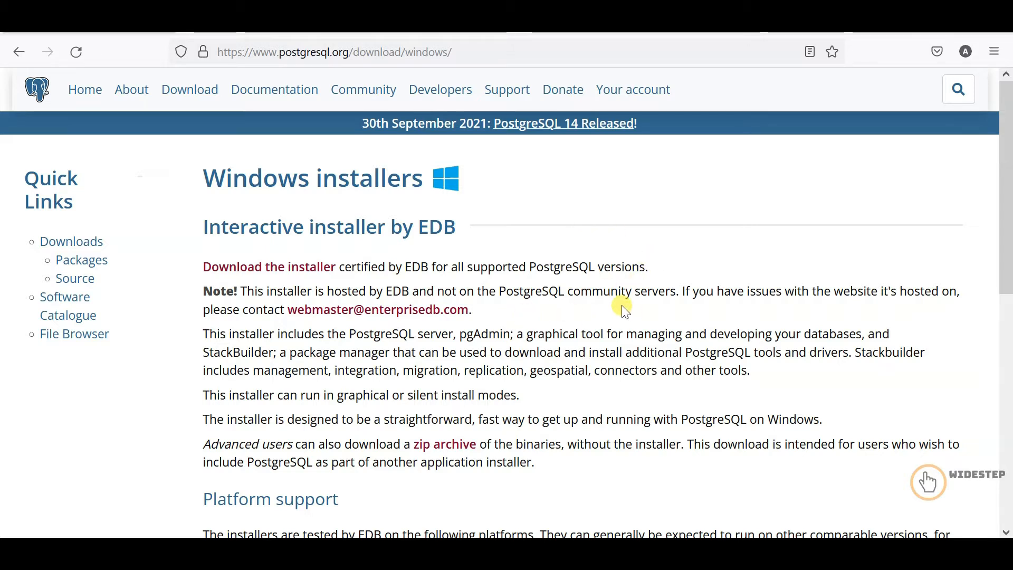
Check the platform support table and follow the link to download the EDB interactive installer
{"action": "scroll", "coordinate": [623, 311], "scroll_direction": "down", "scroll_amount": 6}
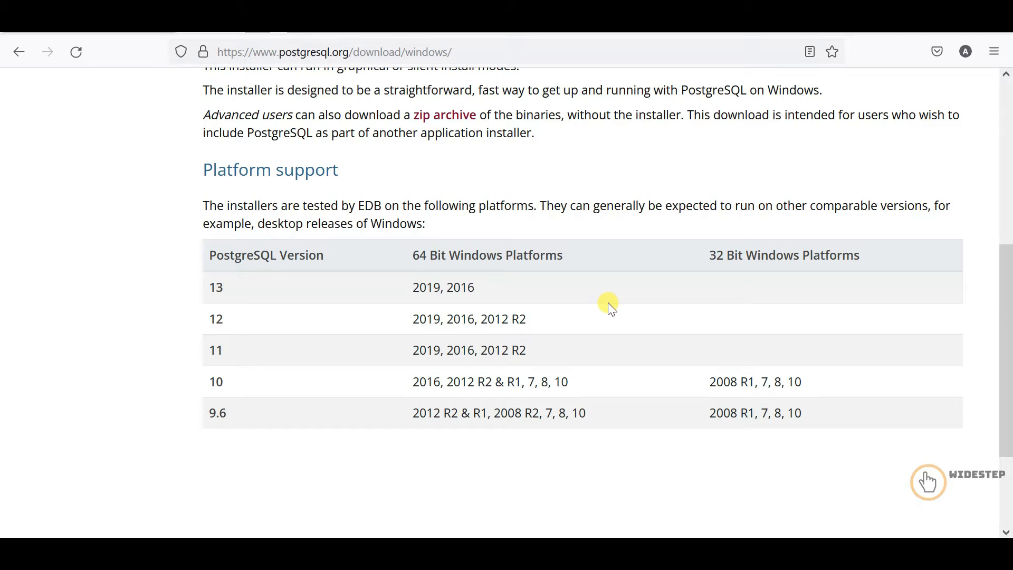
{"action": "scroll", "coordinate": [452, 358], "scroll_direction": "up", "scroll_amount": 6}
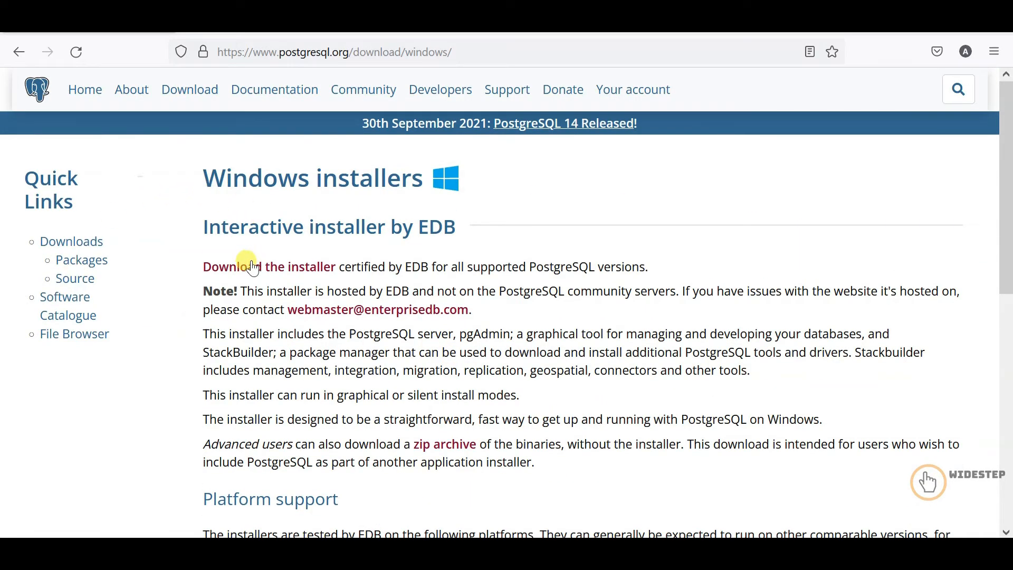
{"action": "left_click", "coordinate": [270, 269]}
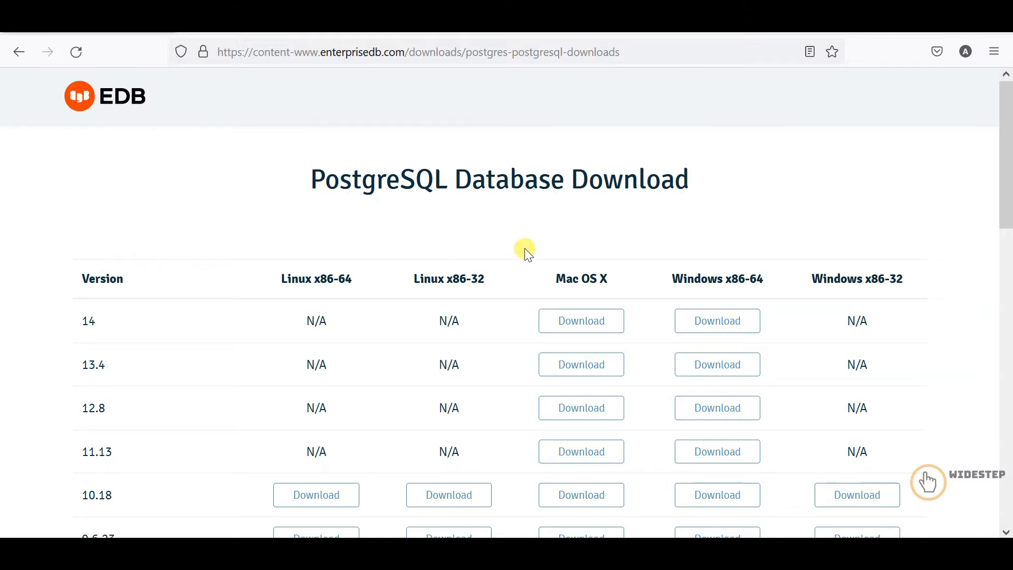
Examine the table of PostgreSQL versions per platform and the notes below it on the EDB download page
{"action": "scroll", "coordinate": [517, 262], "scroll_direction": "down", "scroll_amount": 3}
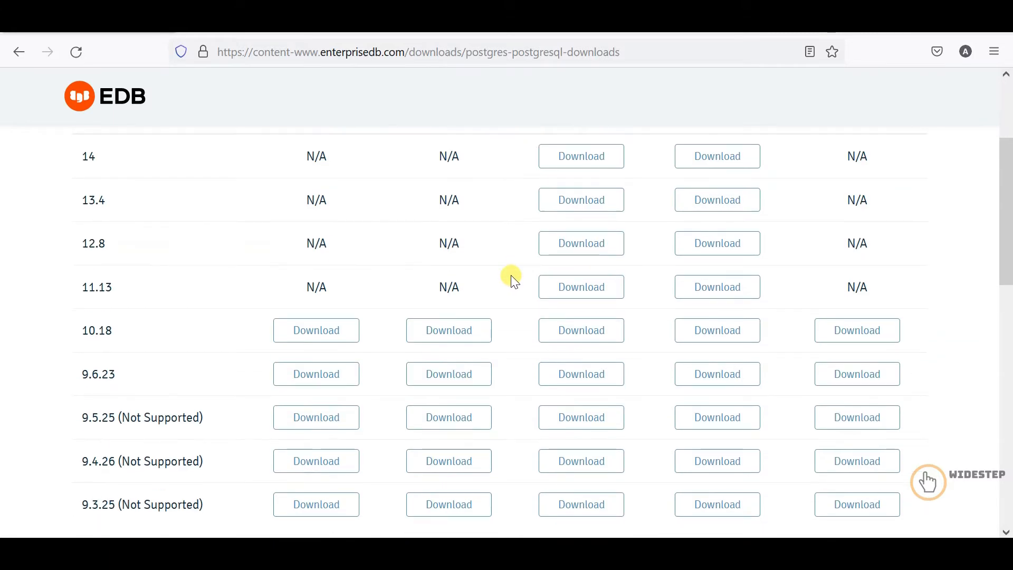
{"action": "scroll", "coordinate": [515, 274], "scroll_direction": "down", "scroll_amount": 5}
{"action": "scroll", "coordinate": [515, 280], "scroll_direction": "up", "scroll_amount": 8}
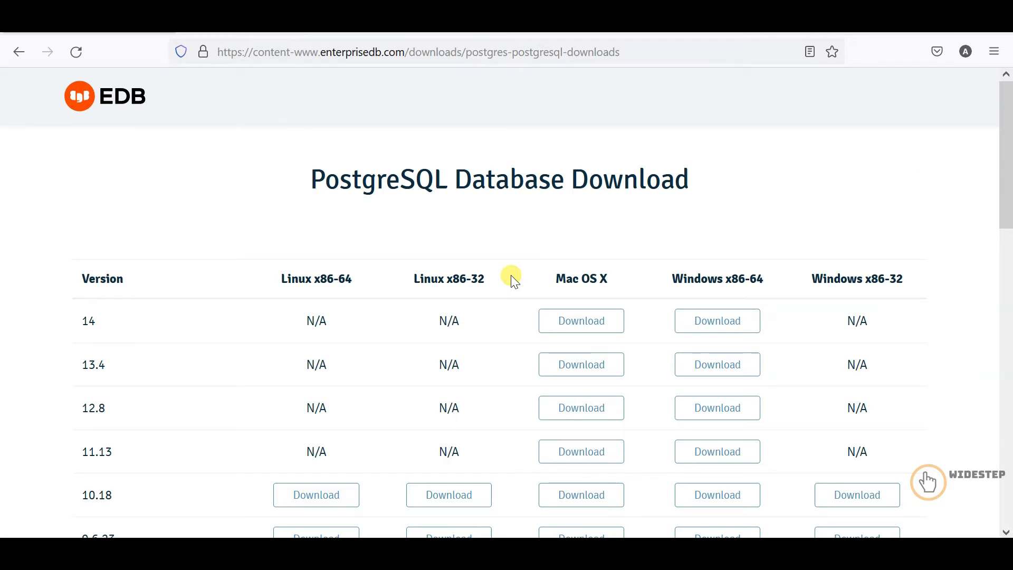
{"action": "scroll", "coordinate": [515, 279], "scroll_direction": "down", "scroll_amount": 8}
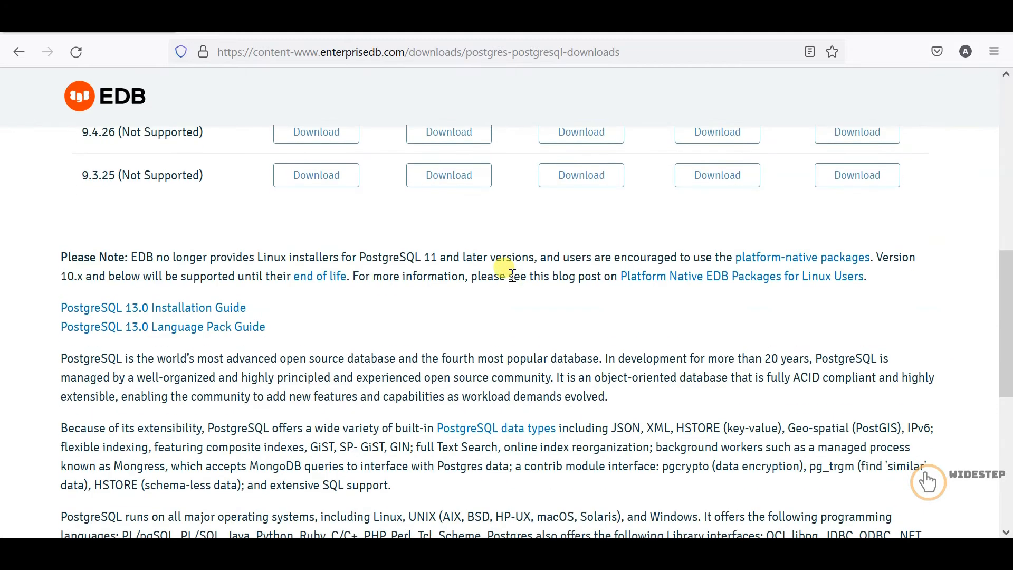
{"action": "scroll", "coordinate": [512, 275], "scroll_direction": "up", "scroll_amount": 8}
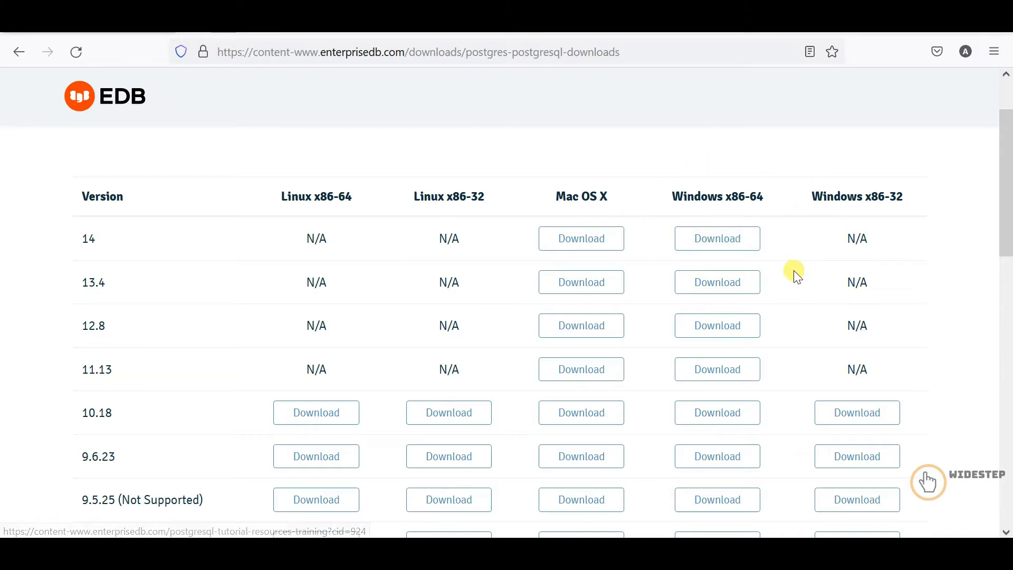
{"action": "scroll", "coordinate": [796, 313], "scroll_direction": "down", "scroll_amount": 2}
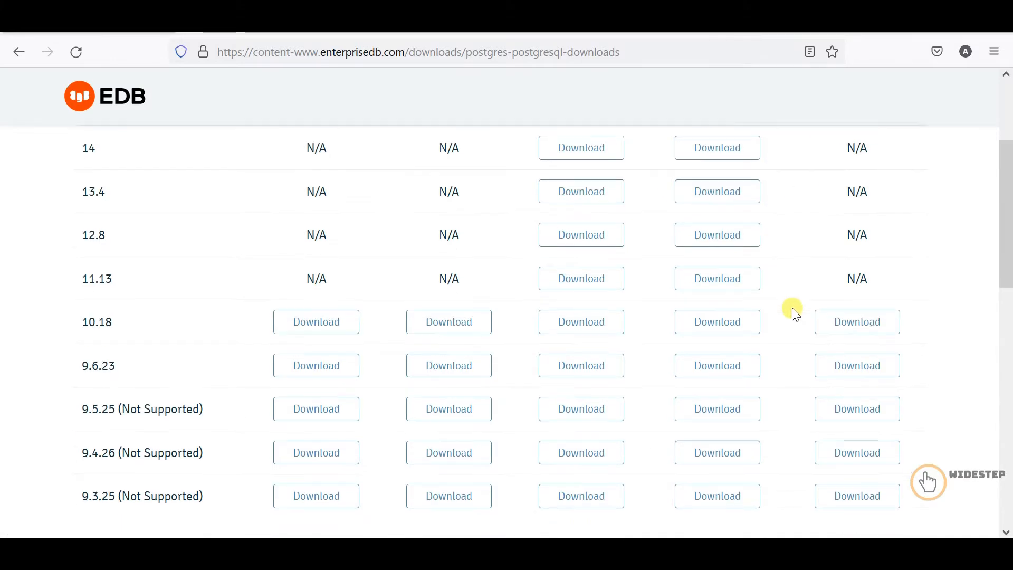
{"action": "scroll", "coordinate": [796, 312], "scroll_direction": "down", "scroll_amount": 6}
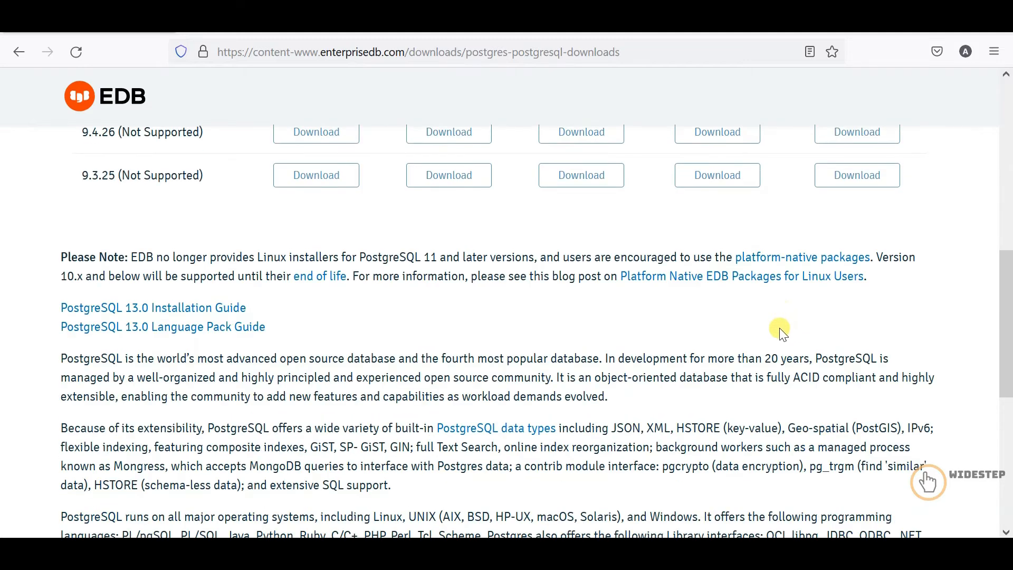
{"action": "scroll", "coordinate": [783, 333], "scroll_direction": "down", "scroll_amount": 5}
{"action": "scroll", "coordinate": [780, 328], "scroll_direction": "up", "scroll_amount": 6}
{"action": "scroll", "coordinate": [780, 329], "scroll_direction": "down", "scroll_amount": 3}
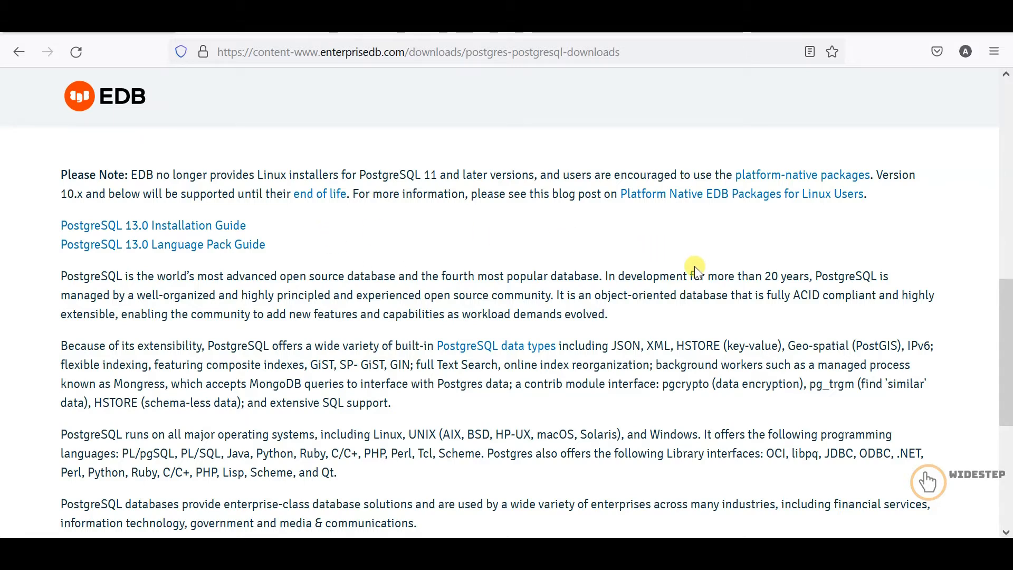
{"action": "scroll", "coordinate": [694, 266], "scroll_direction": "down", "scroll_amount": 1}
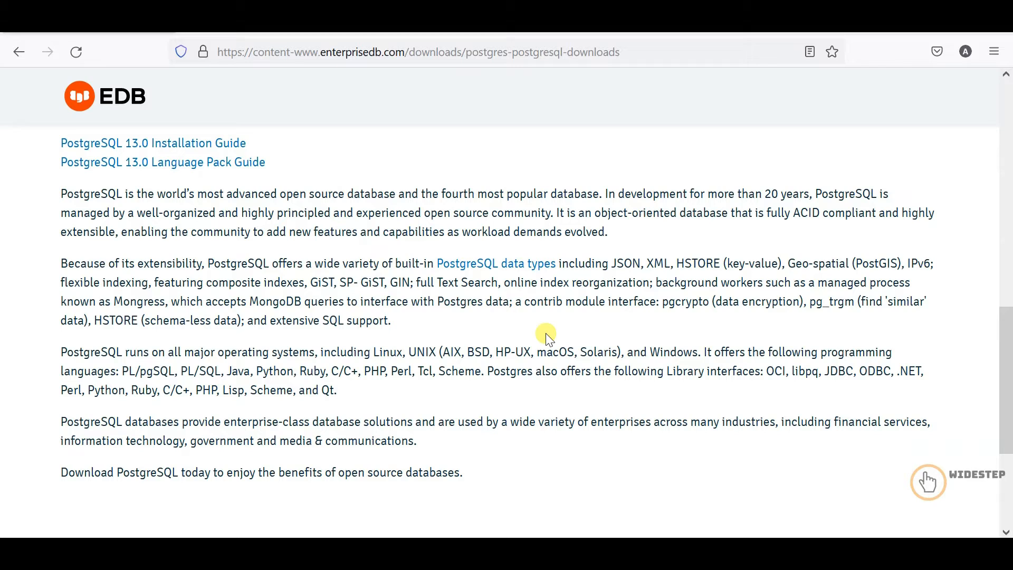
{"action": "scroll", "coordinate": [685, 360], "scroll_direction": "up", "scroll_amount": 5}
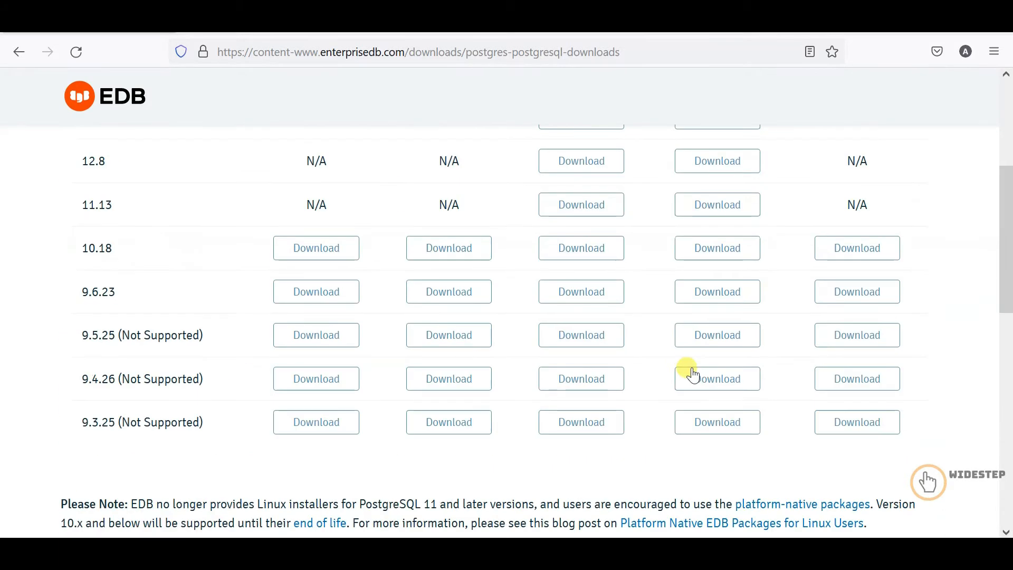
Request the PostgreSQL 14 installer for Windows x86-64 and cancel saving postgresql-14.0-1-windows-x64.exe
{"action": "scroll", "coordinate": [694, 375], "scroll_direction": "up", "scroll_amount": 2}
{"action": "left_click", "coordinate": [700, 242]}
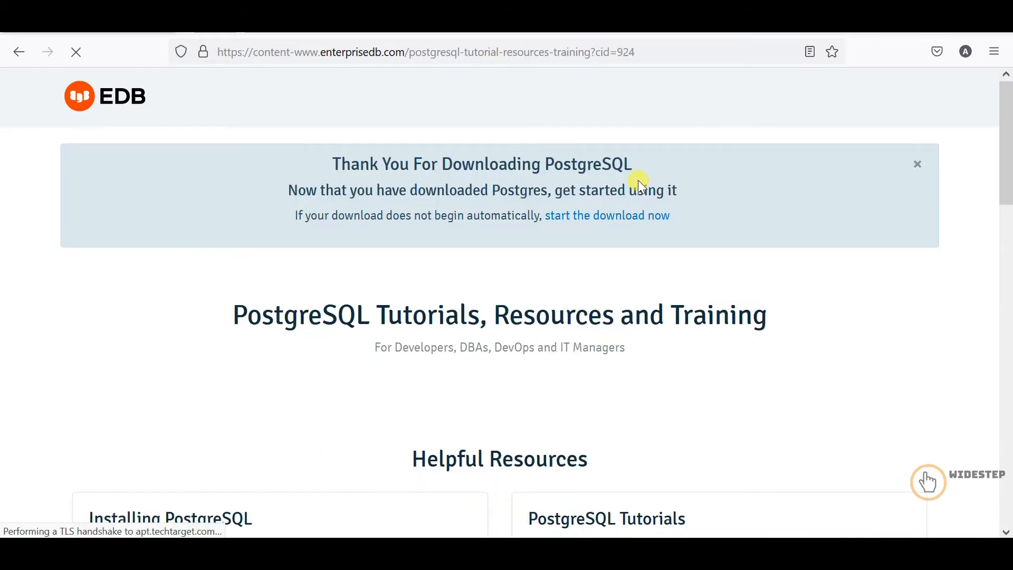
{"action": "scroll", "coordinate": [742, 243], "scroll_direction": "down", "scroll_amount": 2}
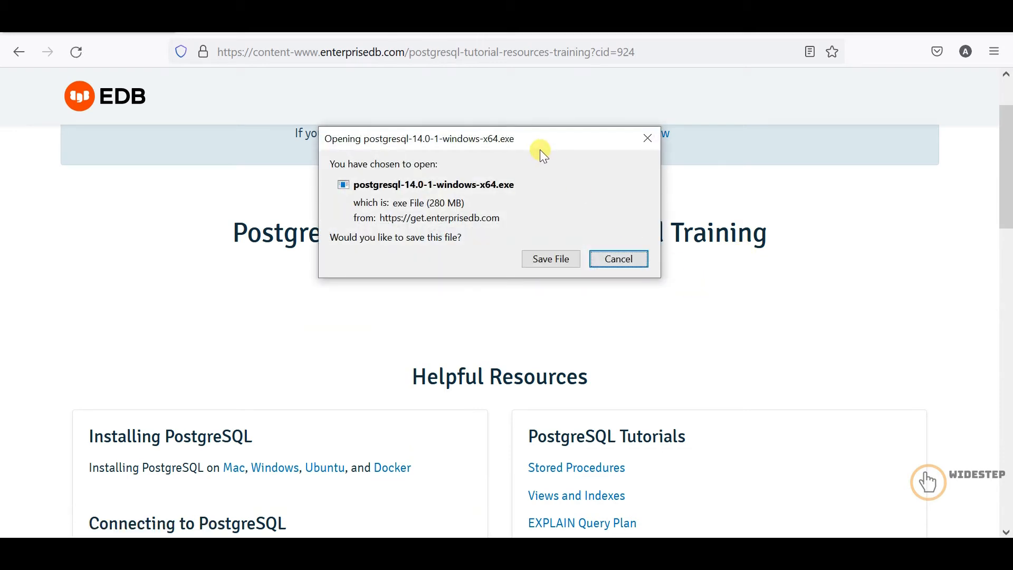
{"action": "left_click_drag", "start_coordinate": [539, 149], "coordinate": [783, 289]}
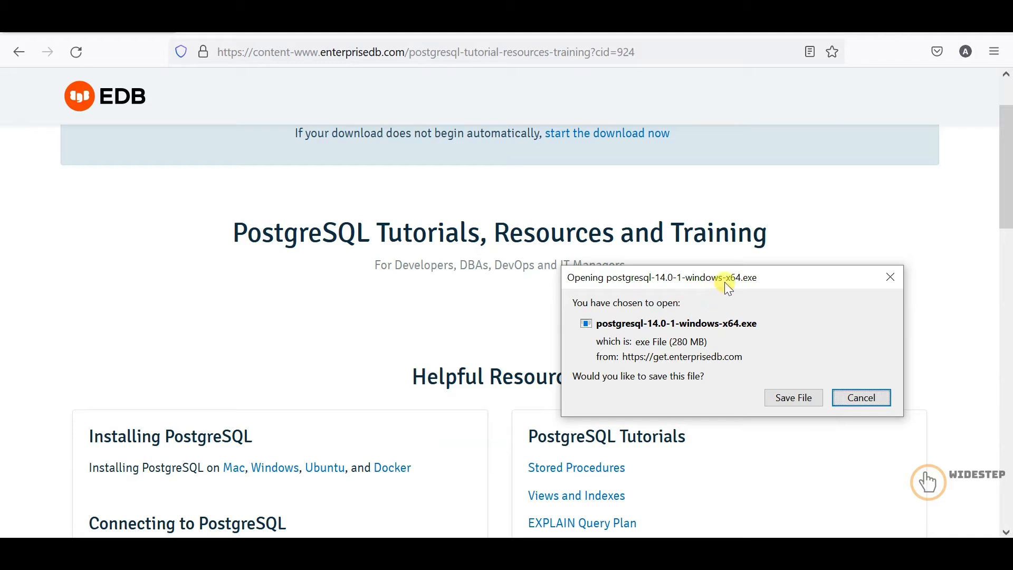
{"action": "left_click_drag", "start_coordinate": [724, 281], "coordinate": [729, 192]}
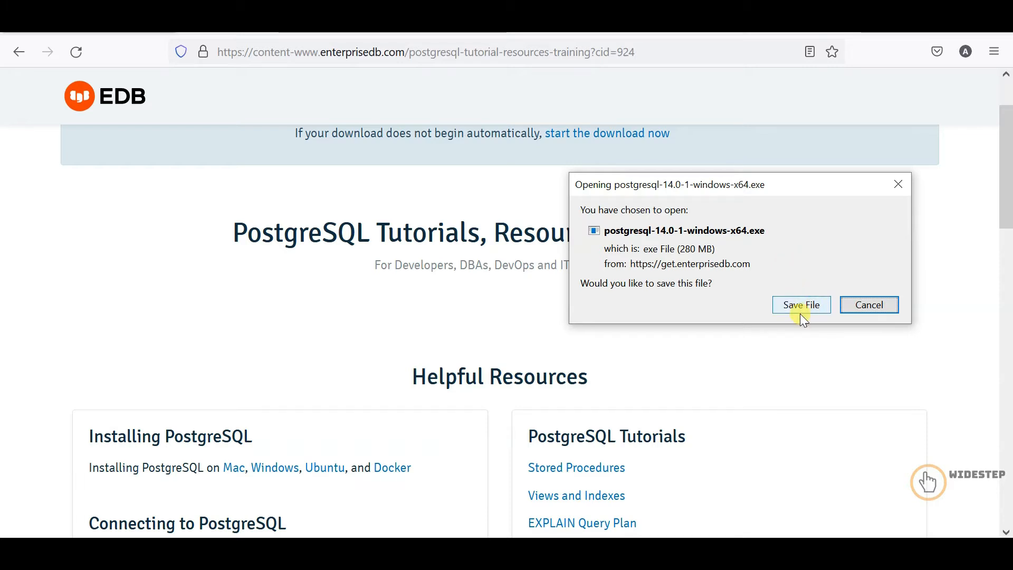
{"action": "left_click", "coordinate": [866, 311]}
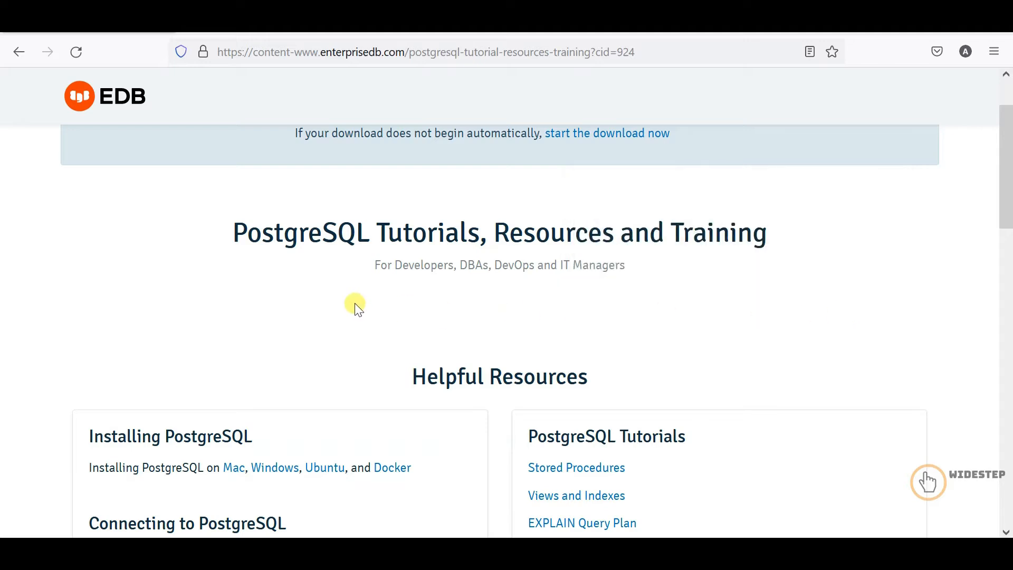
{"action": "scroll", "coordinate": [800, 287], "scroll_direction": "down", "scroll_amount": 5}
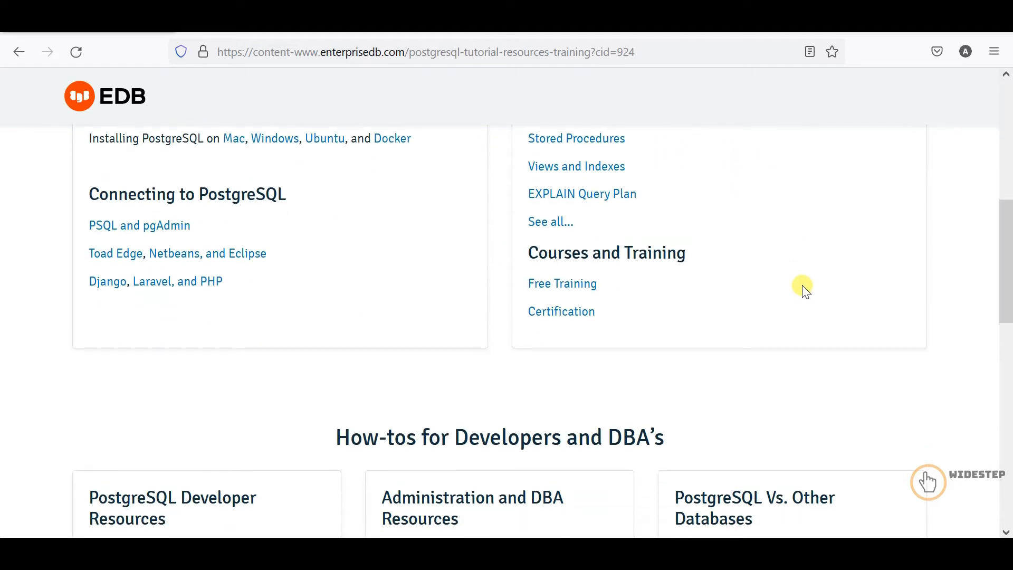
{"action": "scroll", "coordinate": [802, 288], "scroll_direction": "down", "scroll_amount": 3}
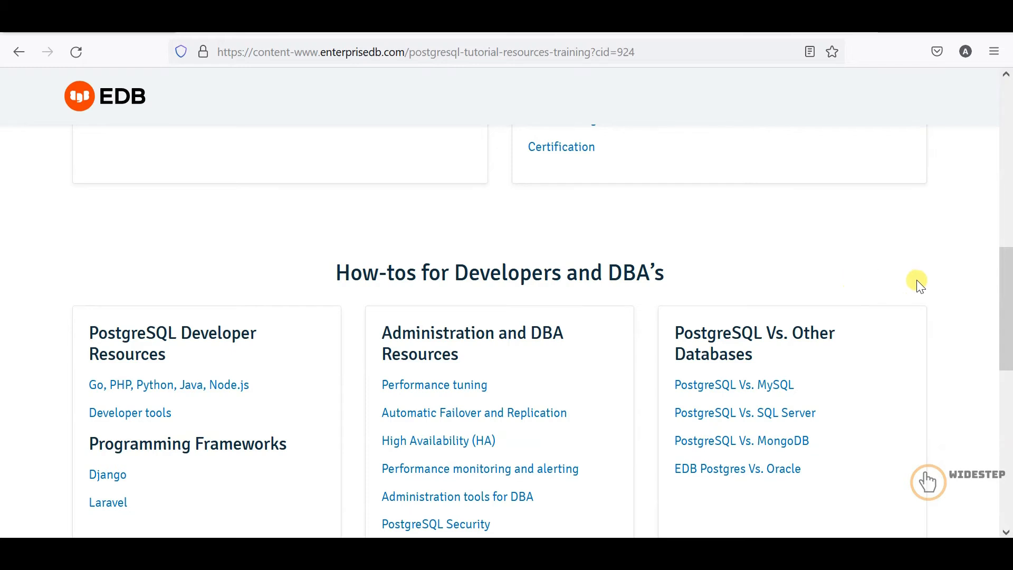
{"action": "scroll", "coordinate": [919, 285], "scroll_direction": "down", "scroll_amount": 7}
{"action": "scroll", "coordinate": [919, 285], "scroll_direction": "down", "scroll_amount": 4}
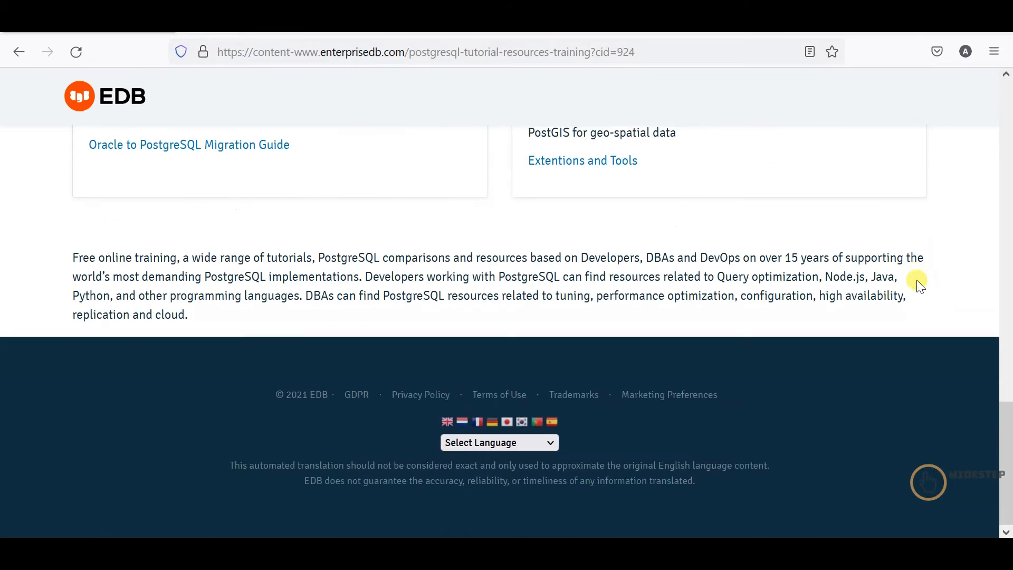
{"action": "scroll", "coordinate": [742, 331], "scroll_direction": "up", "scroll_amount": 10}
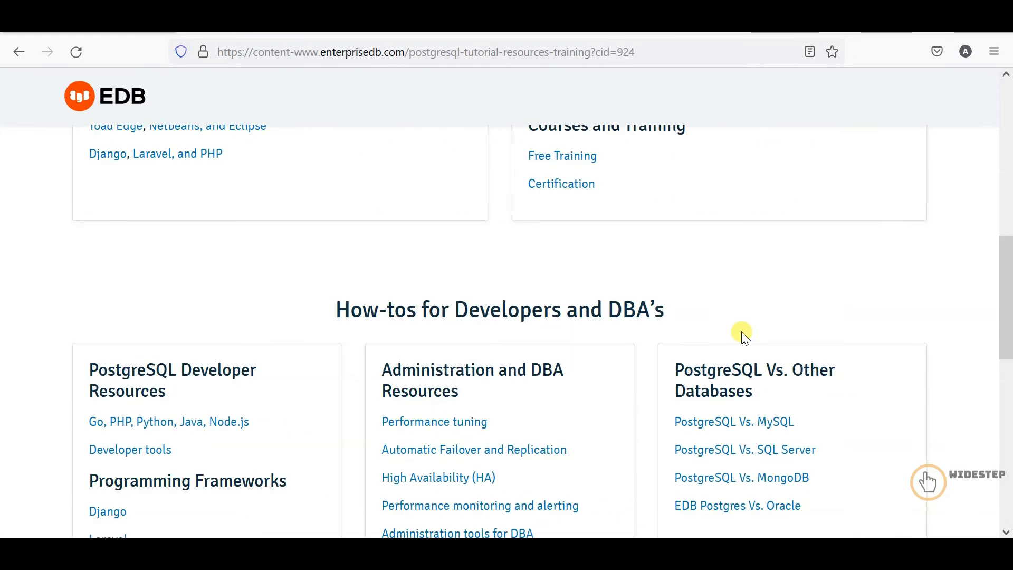
{"action": "scroll", "coordinate": [742, 332], "scroll_direction": "up", "scroll_amount": 8}
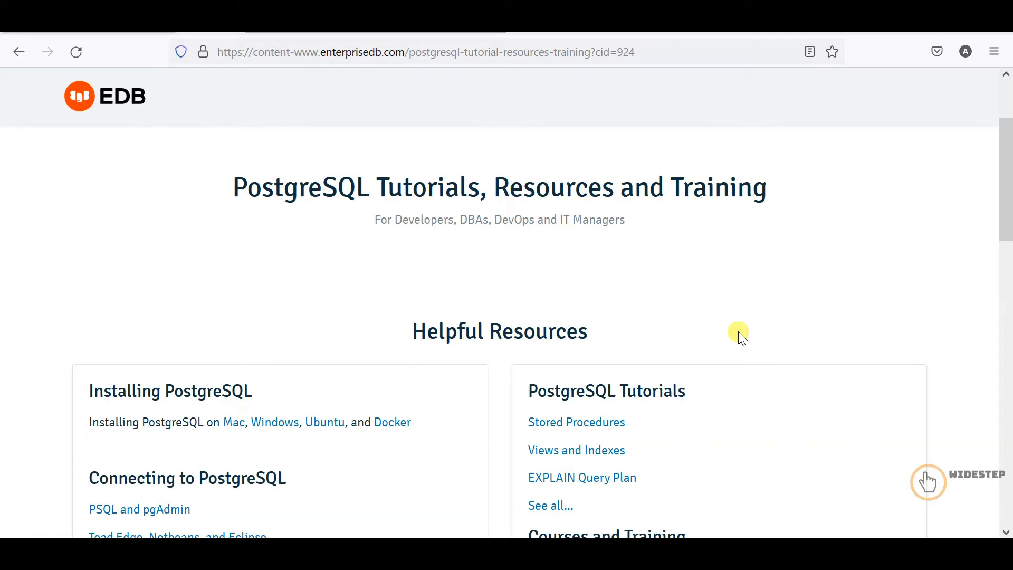
Try to open the downloads folder by running "download" from the Windows Run dialog
{"action": "key", "text": "super+r"}
{"action": "type", "text": "download"}
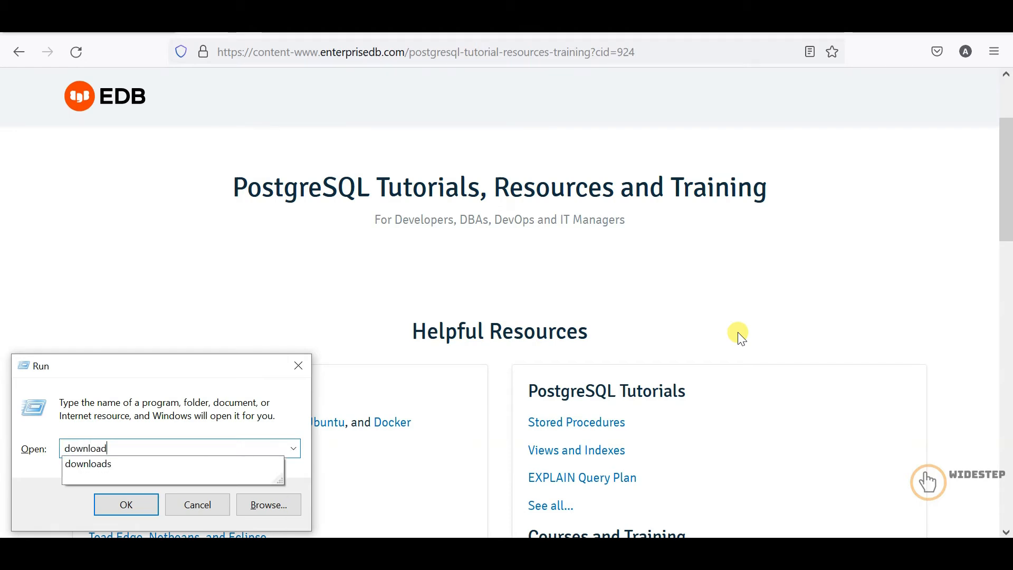
{"action": "key", "text": "Return"}
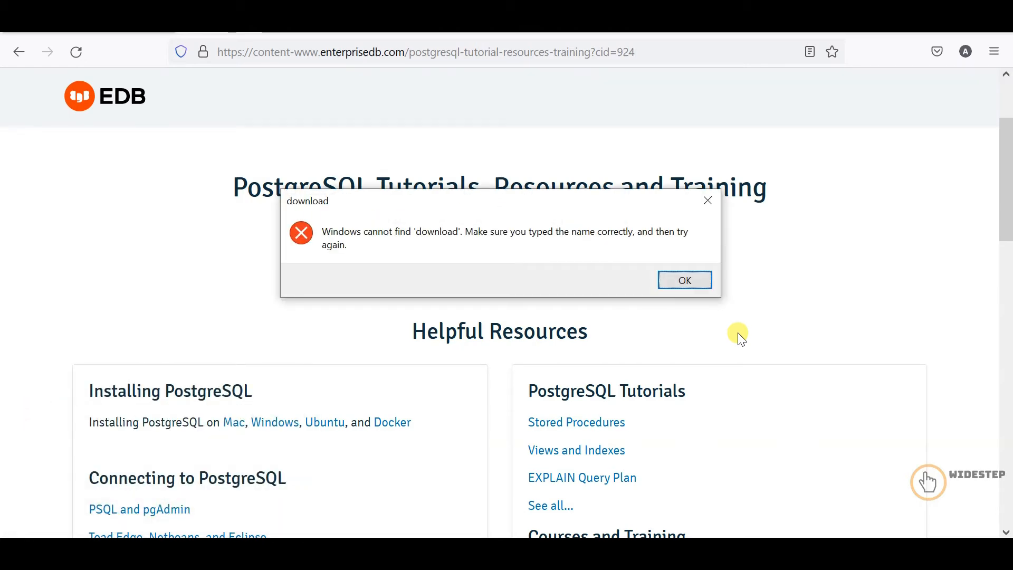
{"action": "key", "text": "Return"}
{"action": "key", "text": "super"}
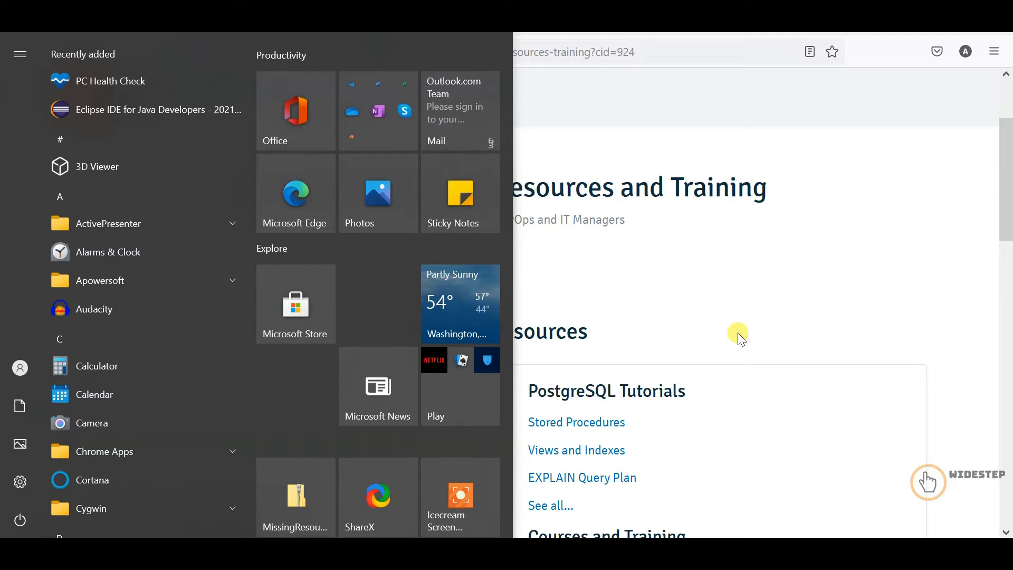
{"action": "key", "text": "super"}
{"action": "key", "text": "End"}
{"action": "type", "text": "a"}
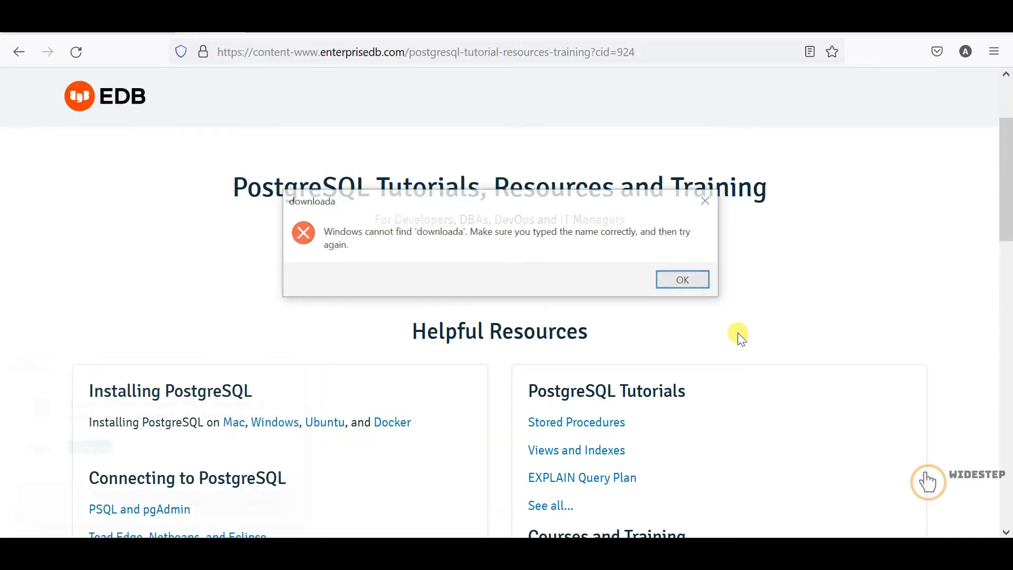
{"action": "key", "text": "Return"}
{"action": "key", "text": "Return"}
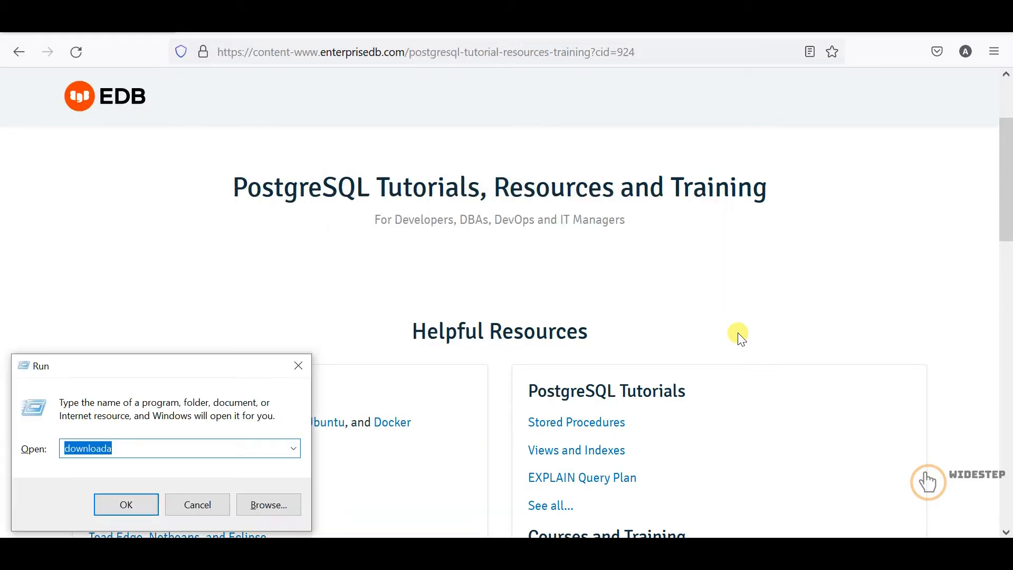
Open the Downloads folder by running "downloads" from the Windows Run dialog
{"action": "key", "text": "End"}
{"action": "key", "text": "BackSpace"}
{"action": "type", "text": "s"}
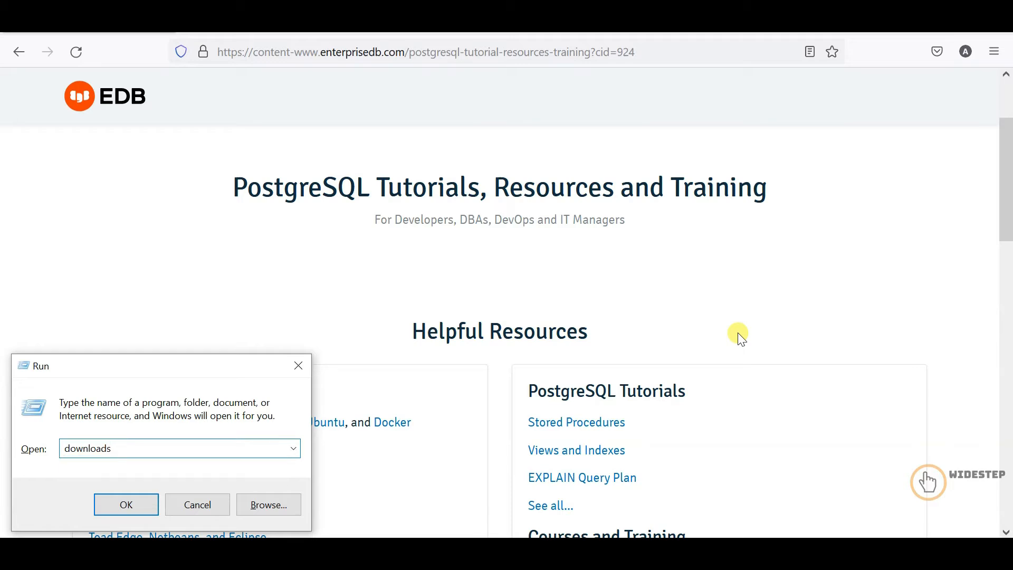
{"action": "key", "text": "Return"}
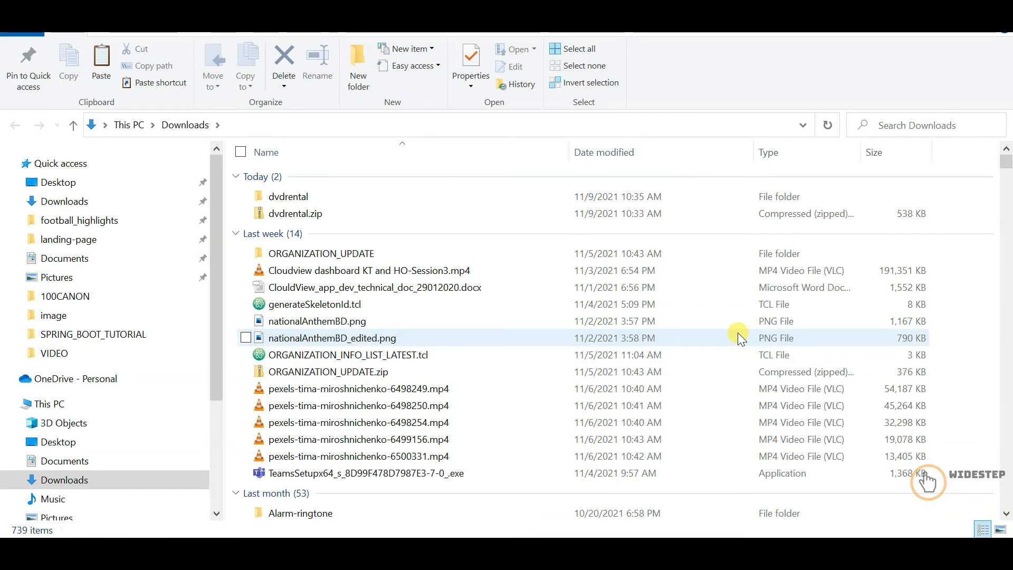
Search the Downloads folder for "postgresql" and choose the installer postgresql-14.0-1-windows-x64.exe
{"action": "left_click", "coordinate": [897, 114]}
{"action": "type", "text": "p"}
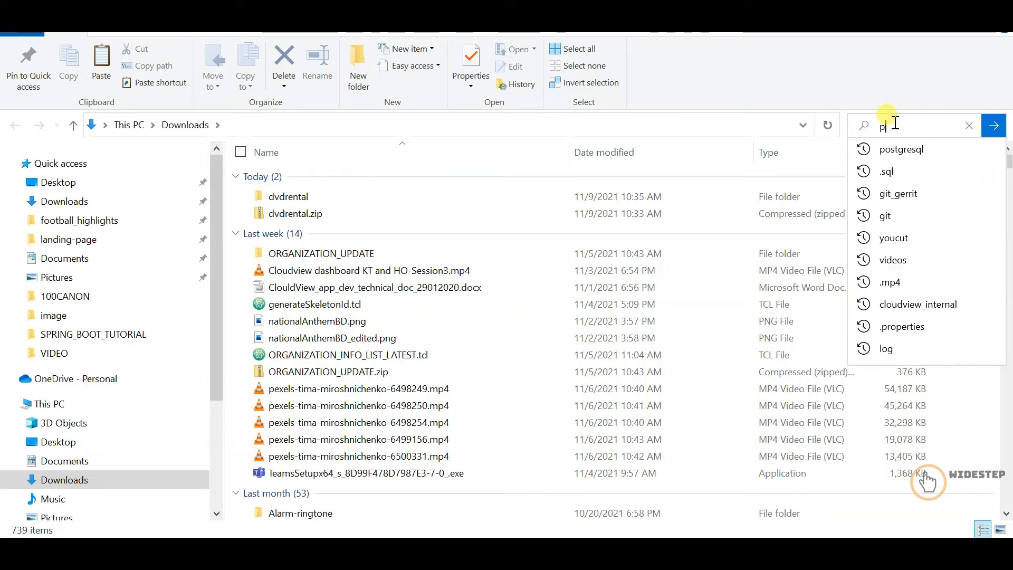
{"action": "type", "text": "ostgre"}
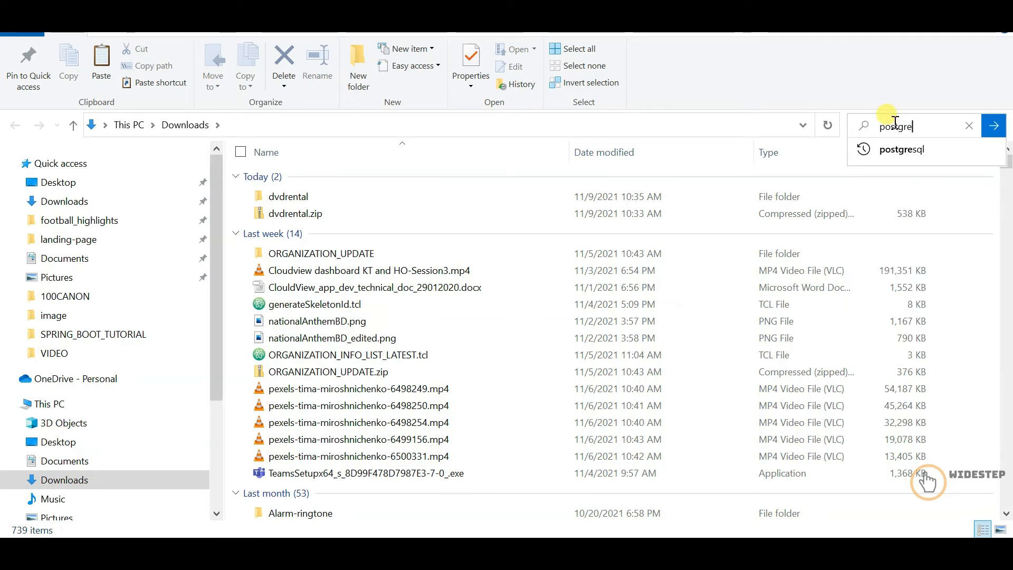
{"action": "type", "text": "sql"}
{"action": "key", "text": "Return"}
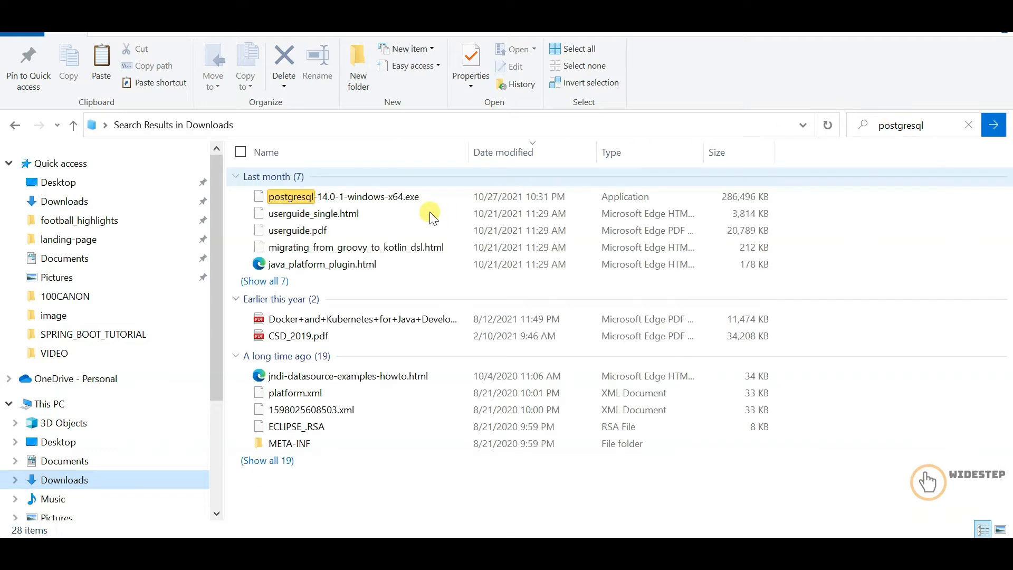
{"action": "left_click", "coordinate": [403, 195]}
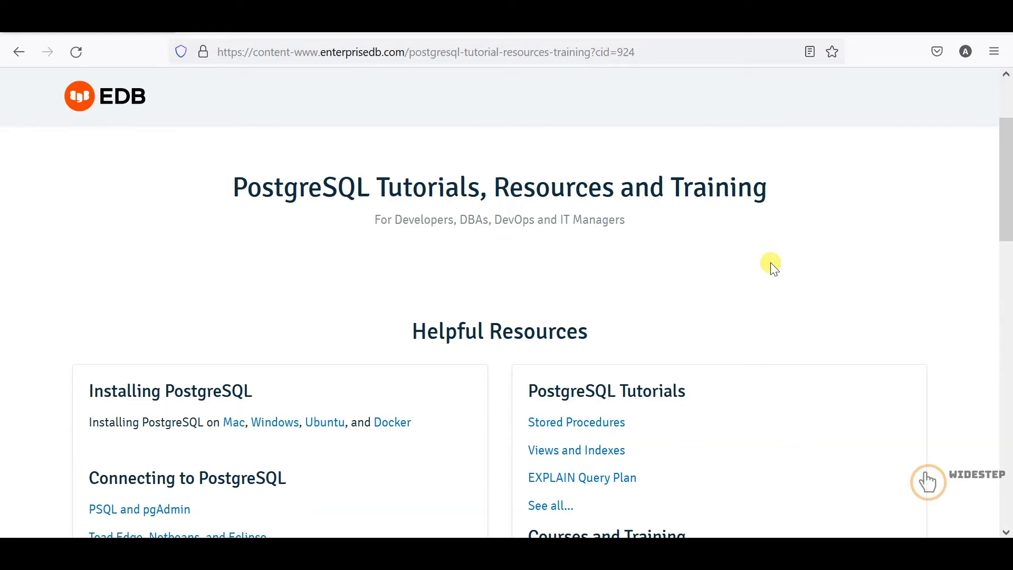
Switch to the PostgreSQL Setup wizard and continue past its welcome page
{"action": "key", "text": "alt+Tab"}
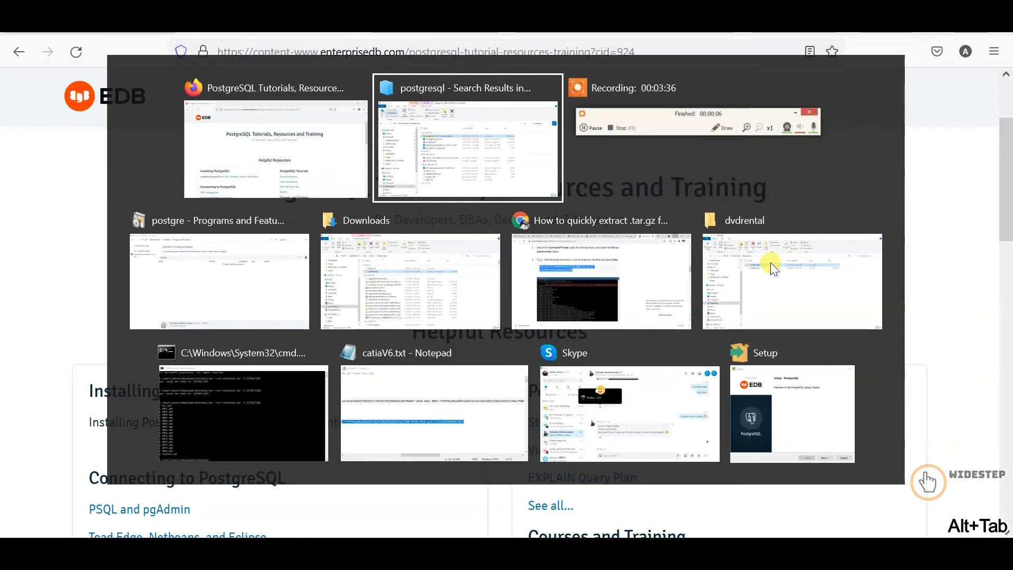
{"action": "key", "text": "alt+Down"}
{"action": "key", "text": "alt+Down"}
{"action": "key", "text": "alt+Right"}
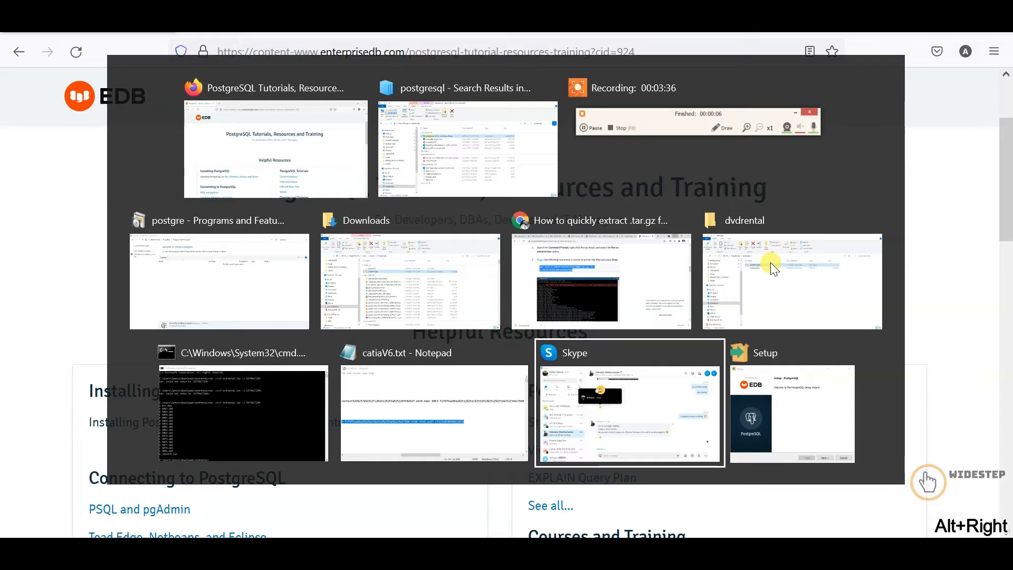
{"action": "key", "text": "alt+Right"}
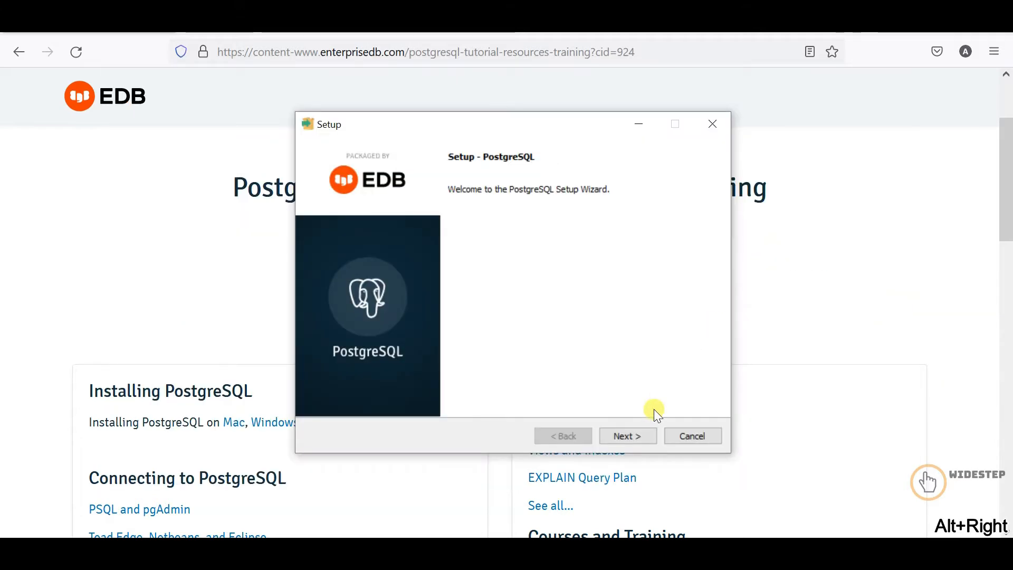
{"action": "left_click", "coordinate": [625, 436]}
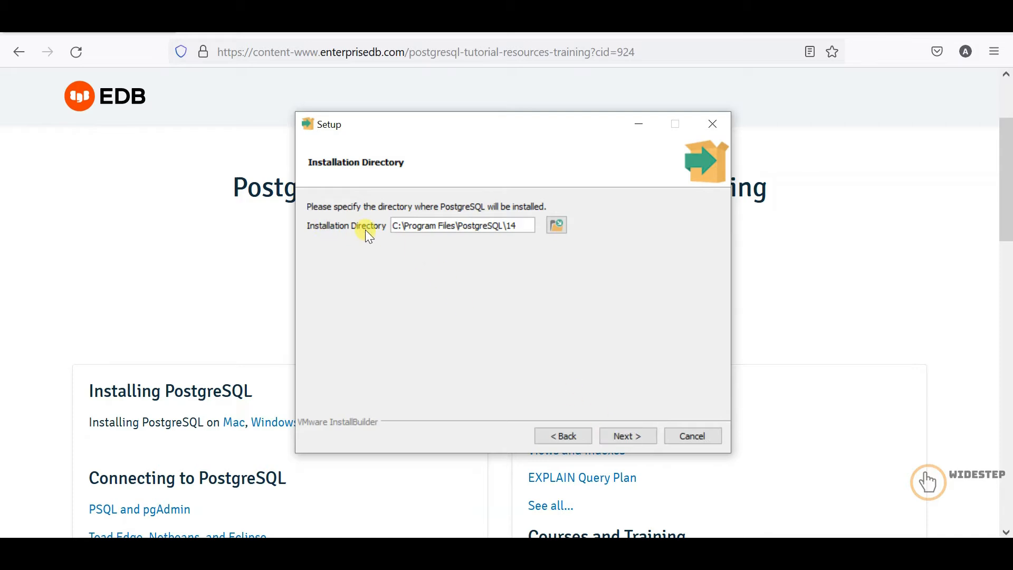
Accept the default installation directory C:\Program Files\PostgreSQL\14, all four components and the default data directory
{"action": "left_click", "coordinate": [631, 443]}
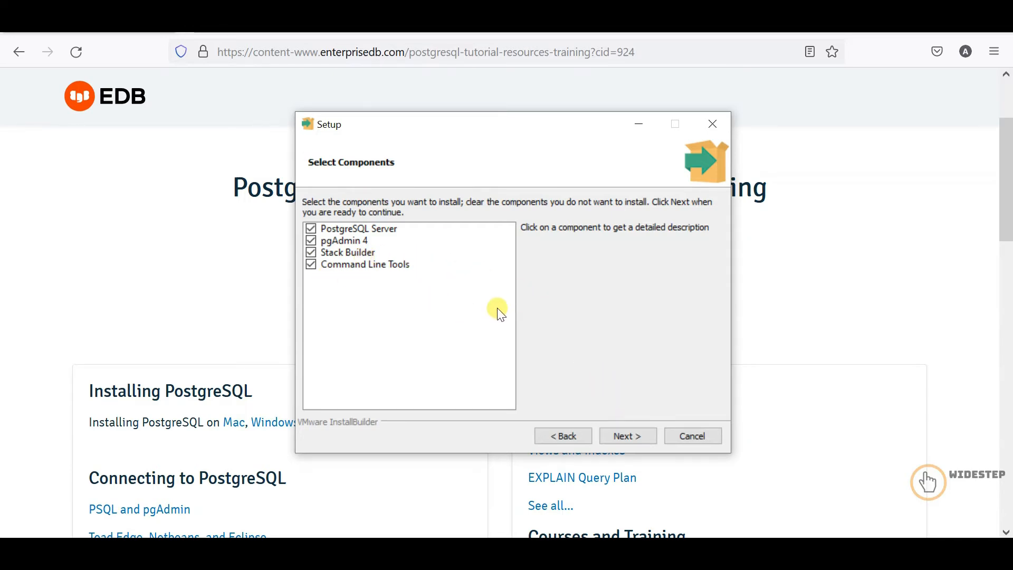
{"action": "left_click", "coordinate": [638, 438]}
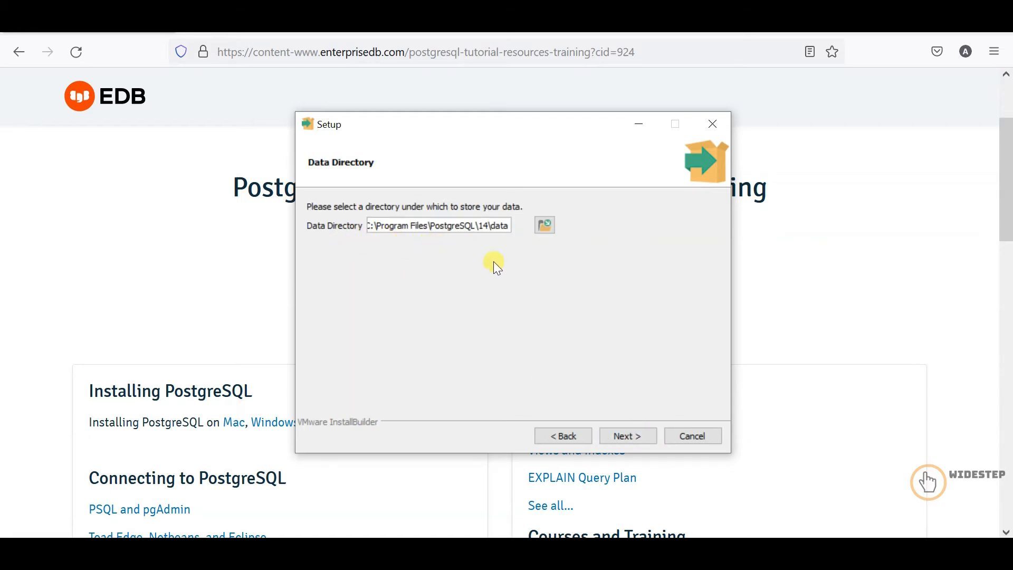
{"action": "left_click", "coordinate": [616, 436]}
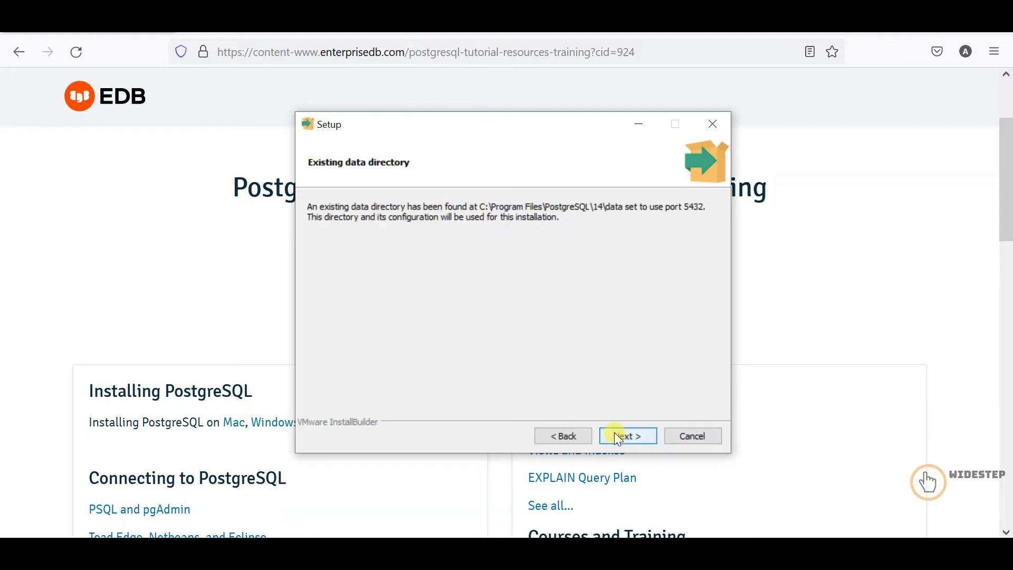
Accept the existing data directory and start the PostgreSQL installation, acknowledging the warning about shutting down the pgAdmin server
{"action": "left_click", "coordinate": [615, 434]}
{"action": "left_click", "coordinate": [616, 435]}
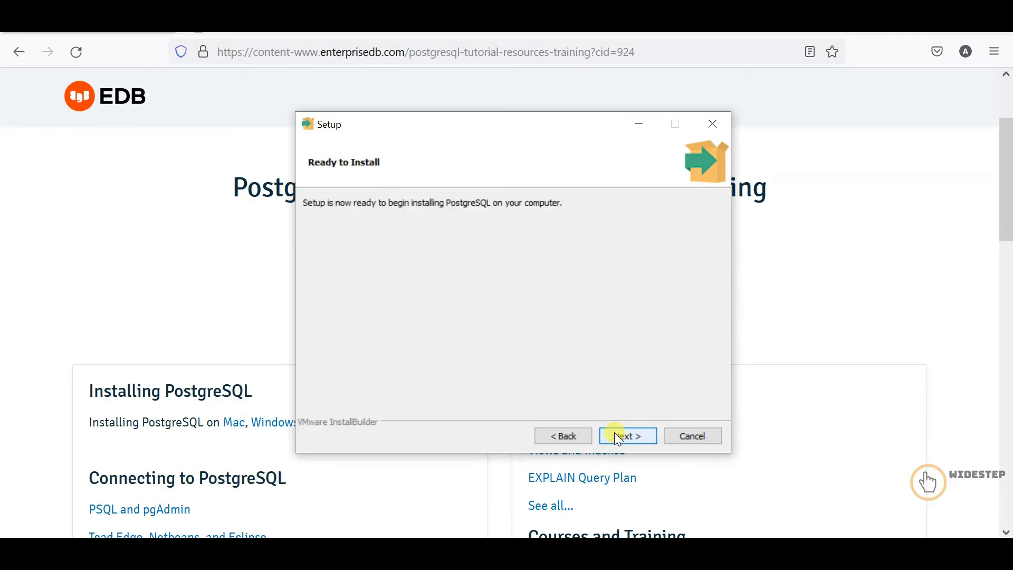
{"action": "left_click", "coordinate": [614, 434]}
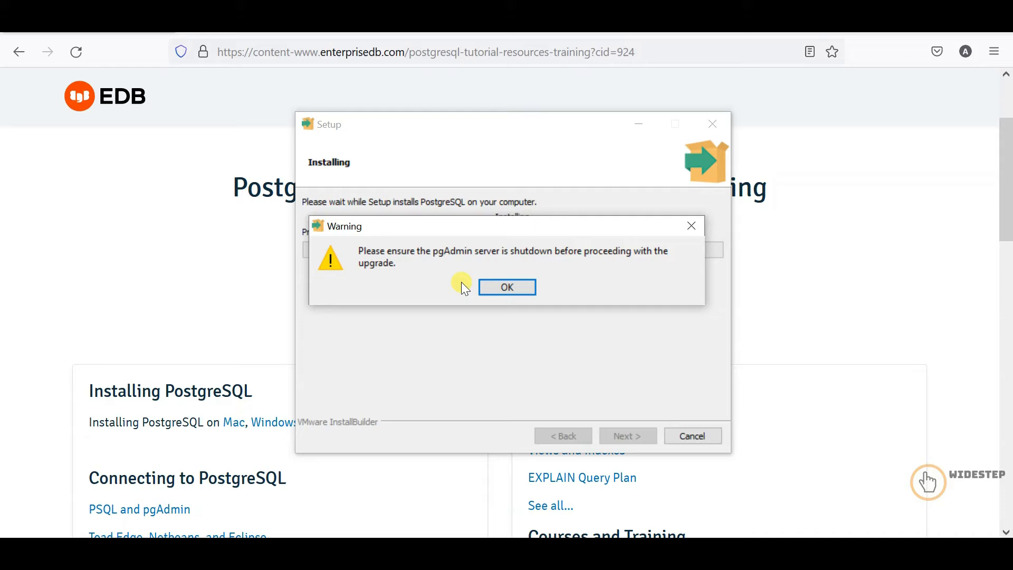
{"action": "left_click", "coordinate": [501, 290]}
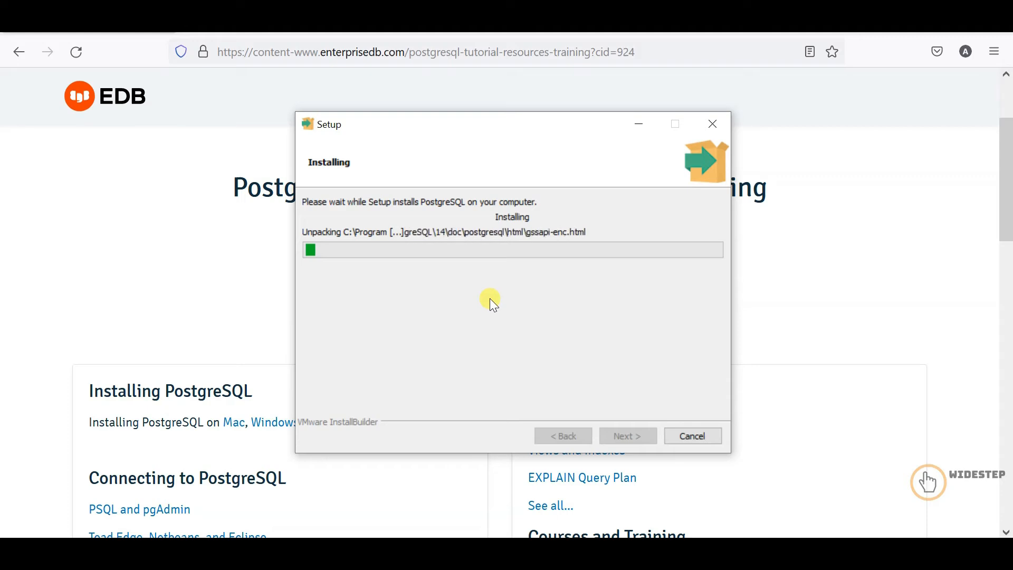
{"action": "left_click", "coordinate": [643, 128]}
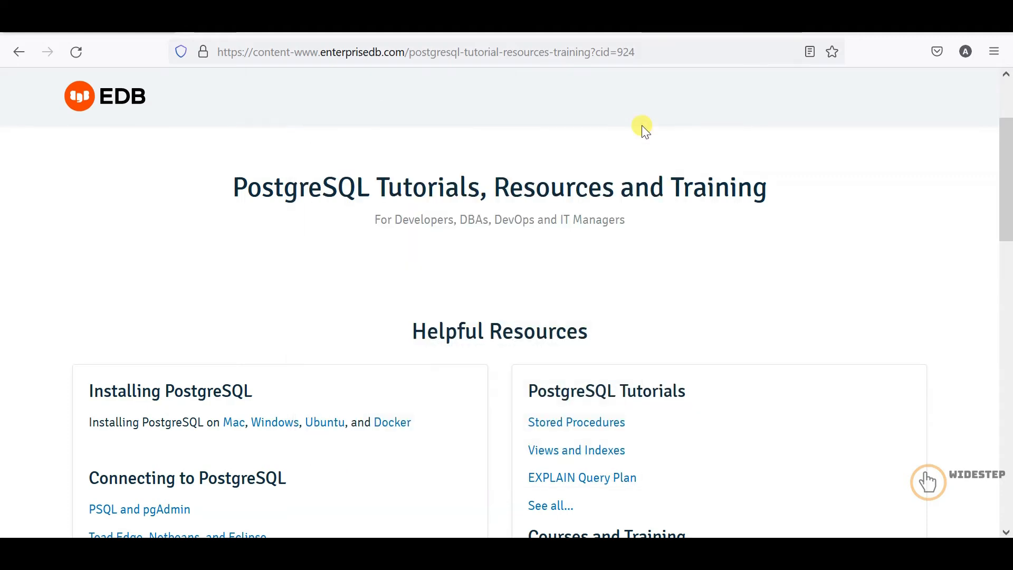
{"action": "key", "text": "alt+Tab"}
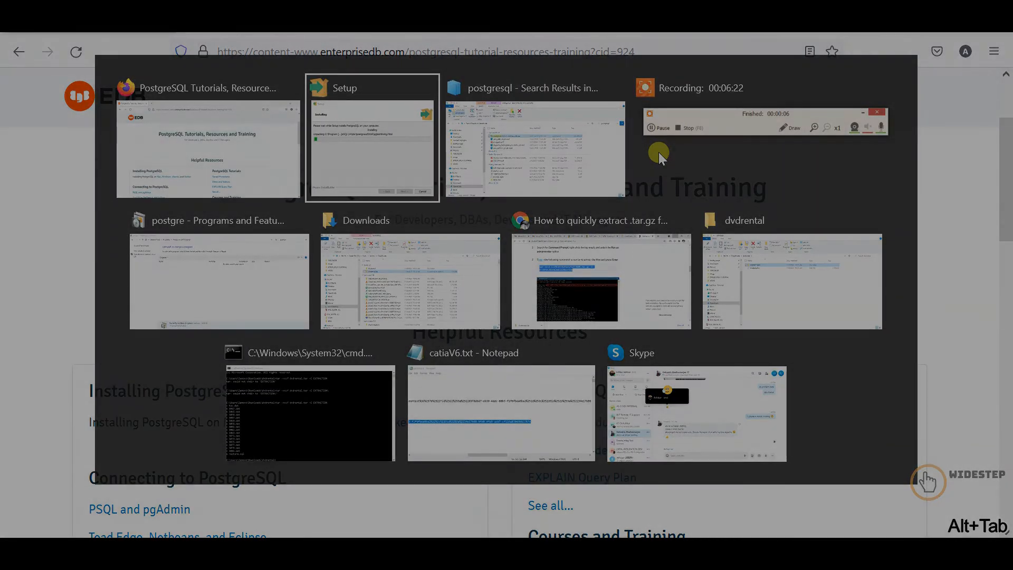
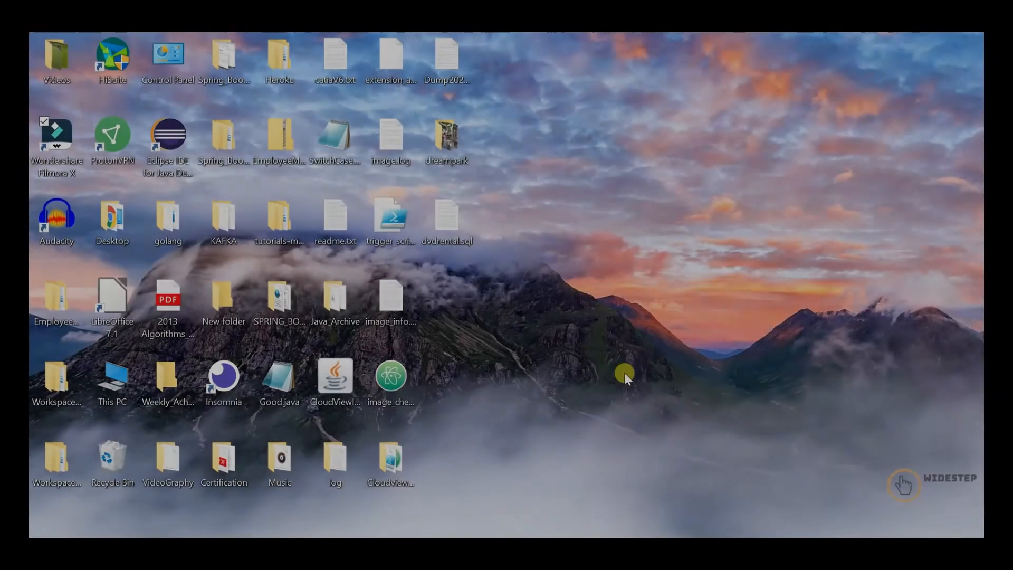
Find pgAdmin 4 by searching Windows for "pgadmin" and launch it
{"action": "key", "text": "super"}
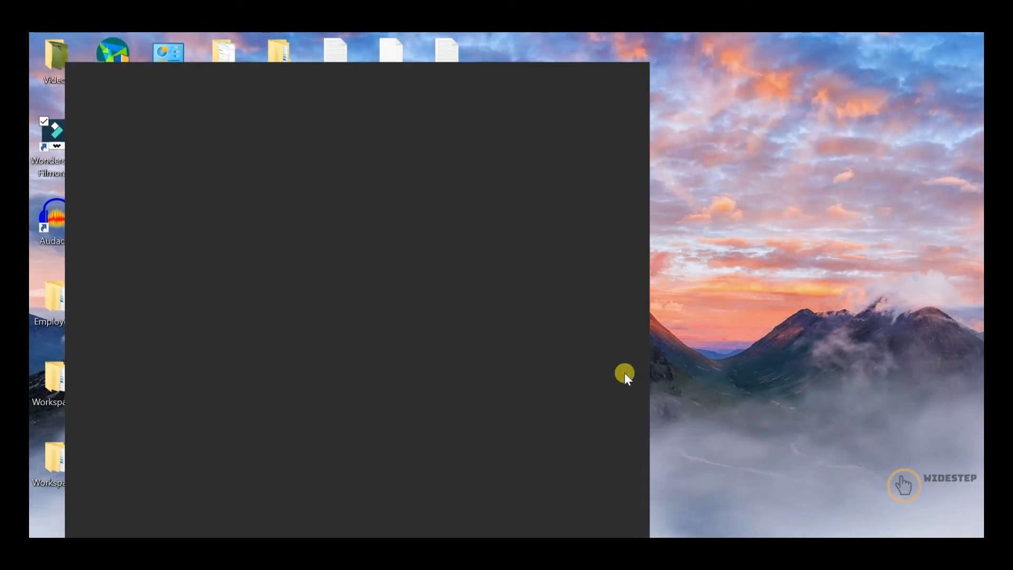
{"action": "type", "text": "pgadmin"}
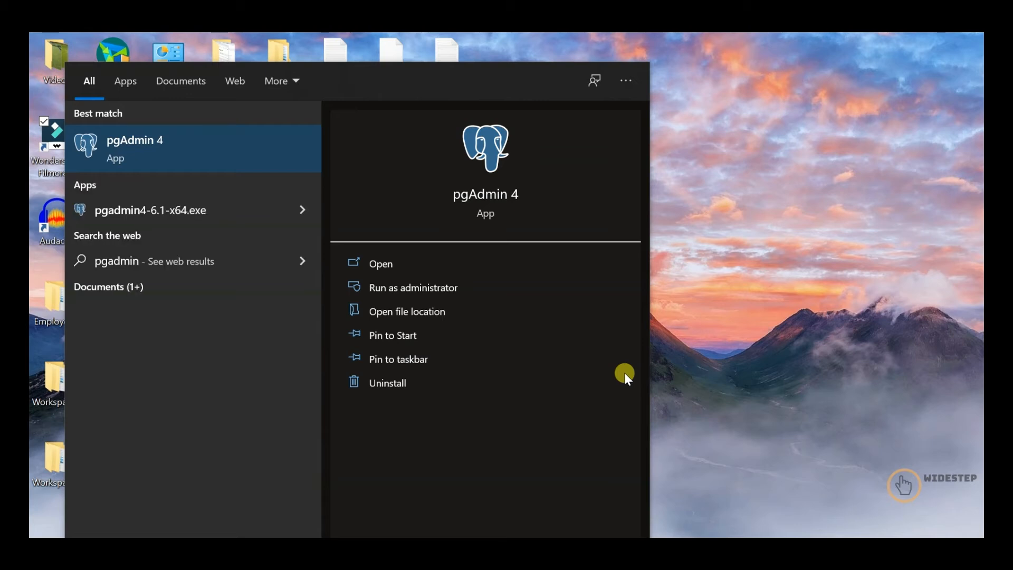
{"action": "left_click", "coordinate": [248, 138]}
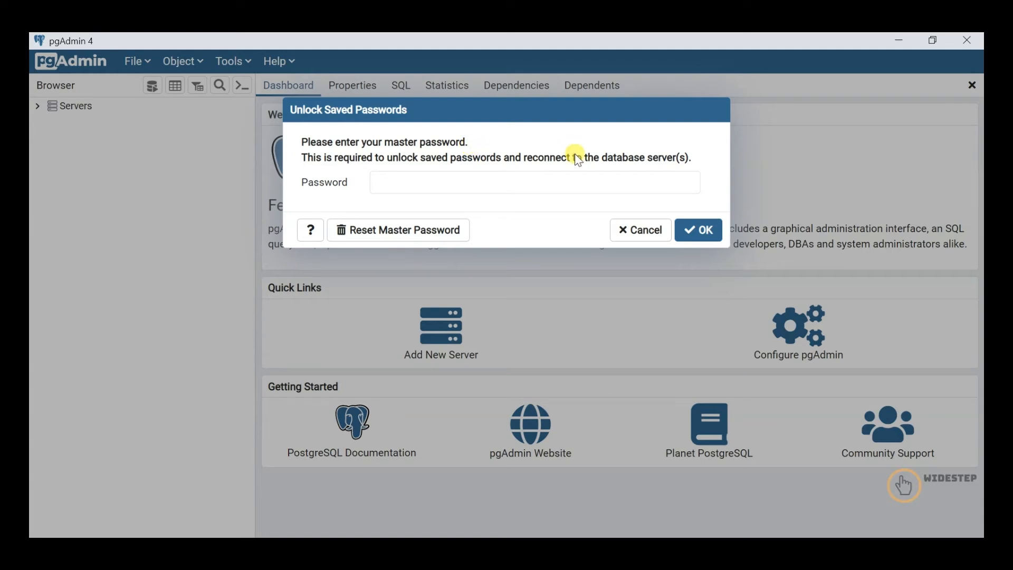
Unlock the saved passwords in pgAdmin by entering the master password
{"action": "left_click", "coordinate": [488, 180]}
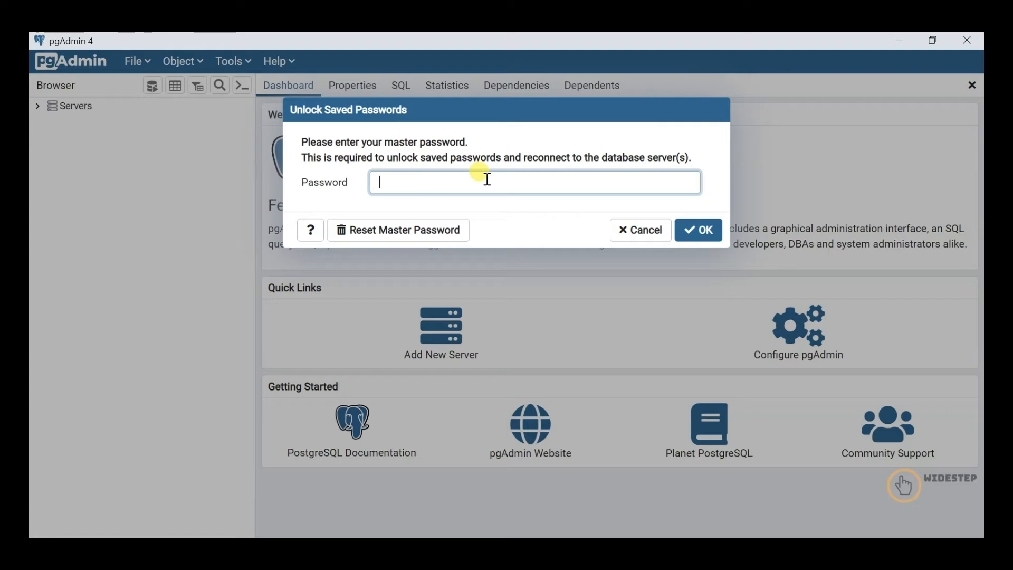
{"action": "type", "text": "••••"}
{"action": "key", "text": "Return"}
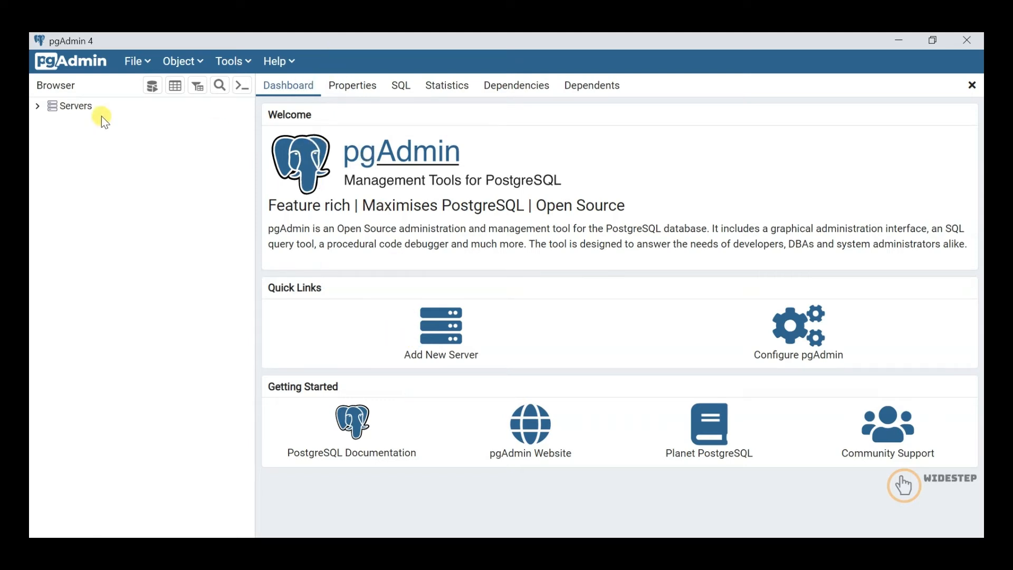
Expand Servers and the PostgreSQL 14 server in the object tree, and select that server
{"action": "left_click", "coordinate": [37, 106]}
{"action": "left_click", "coordinate": [52, 122]}
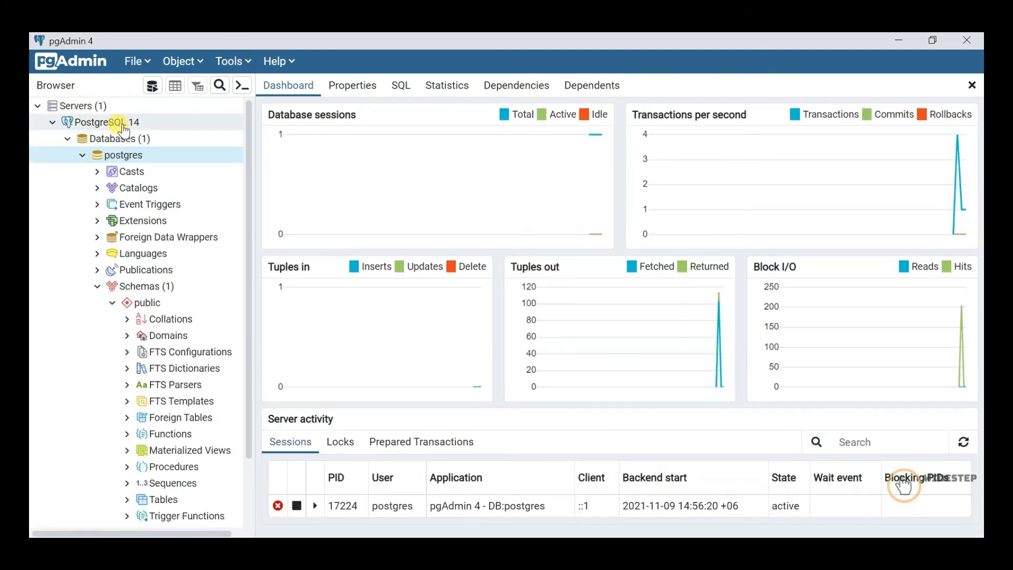
{"action": "left_click", "coordinate": [123, 127]}
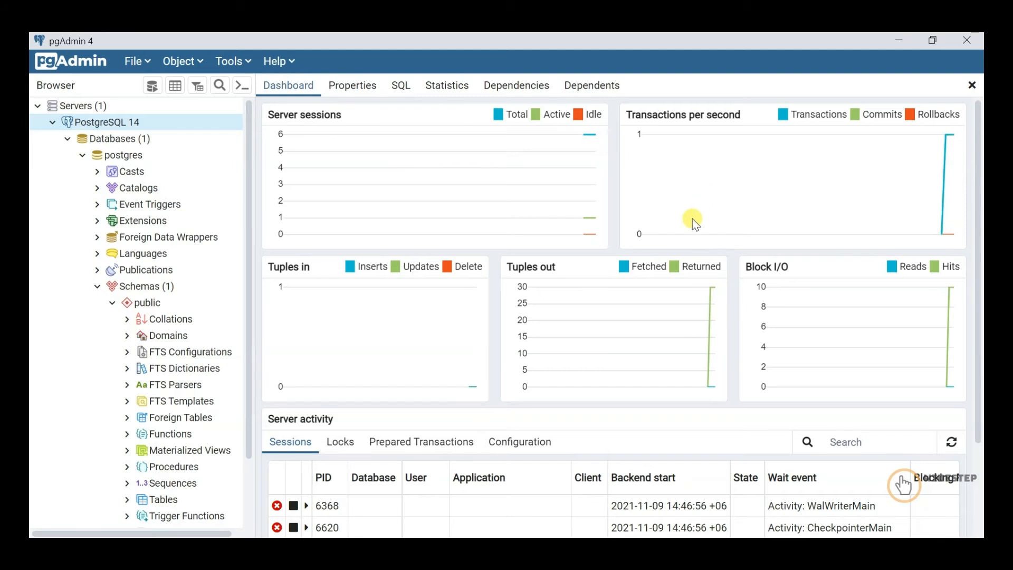
Review the server activity on the PostgreSQL 14 dashboard: sessions, locks, prepared transactions and configuration
{"action": "scroll", "coordinate": [693, 218], "scroll_direction": "down", "scroll_amount": 3}
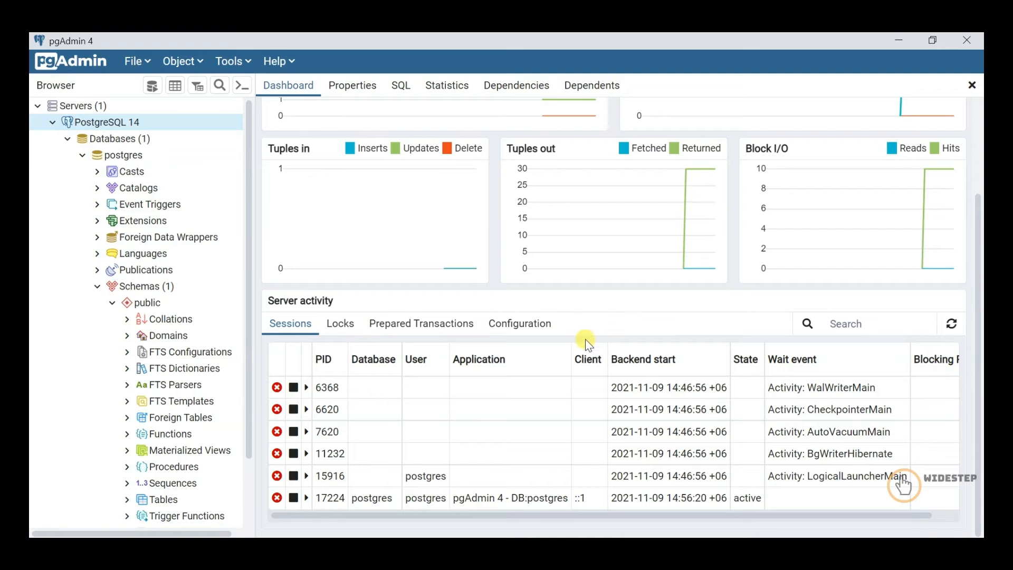
{"action": "left_click", "coordinate": [340, 323]}
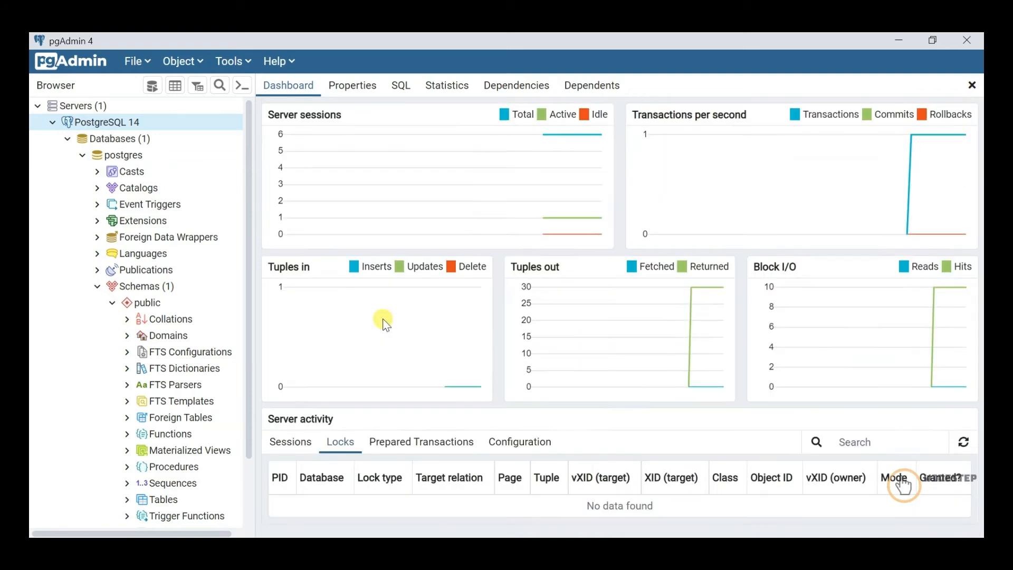
{"action": "left_click", "coordinate": [396, 441]}
{"action": "left_click", "coordinate": [548, 440]}
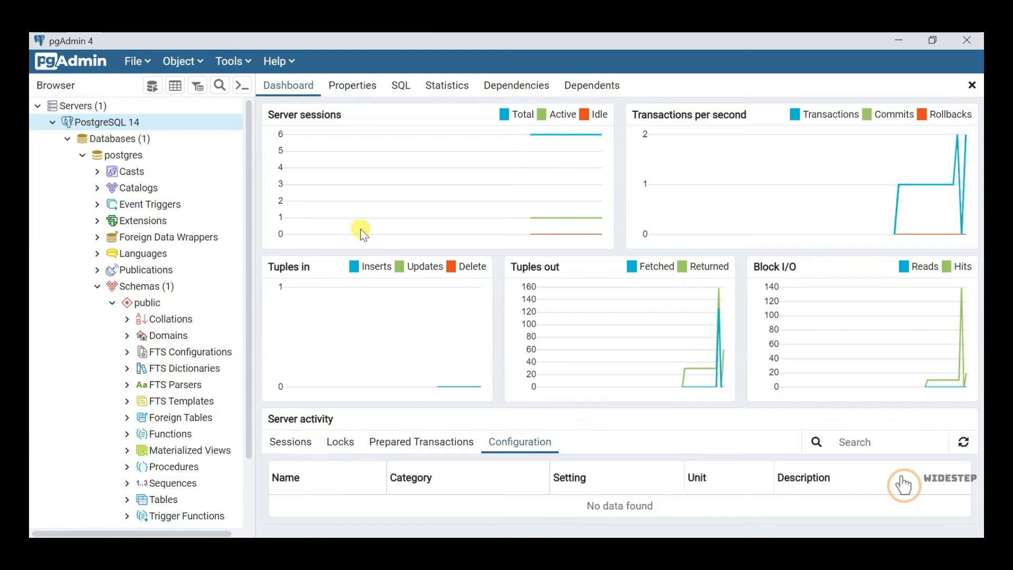
Review the PostgreSQL 14 server's properties, from the general and connection details to the SSH tunnel and advanced settings
{"action": "left_click", "coordinate": [353, 86]}
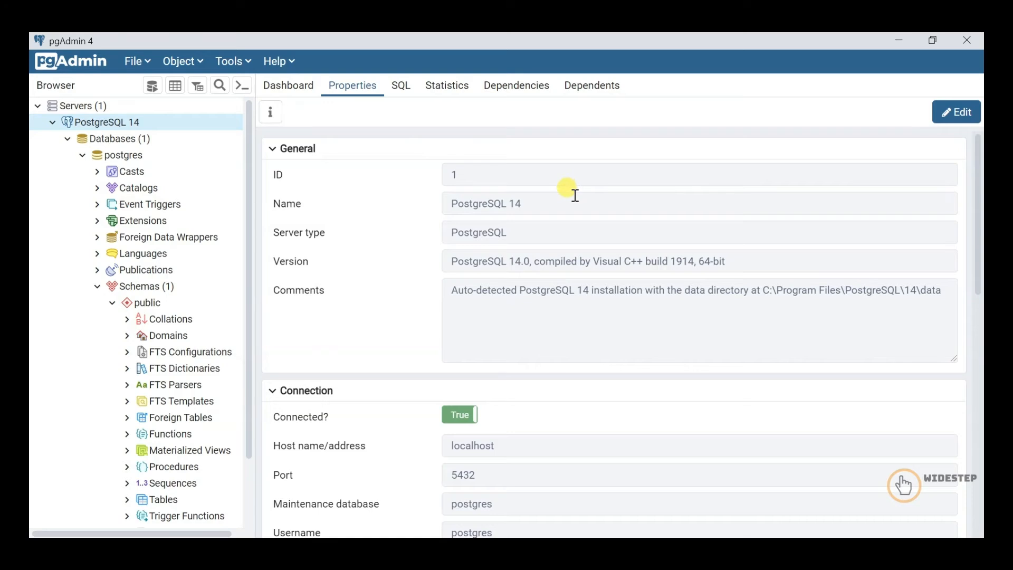
{"action": "scroll", "coordinate": [606, 227], "scroll_direction": "down", "scroll_amount": 5}
{"action": "scroll", "coordinate": [615, 240], "scroll_direction": "down", "scroll_amount": 5}
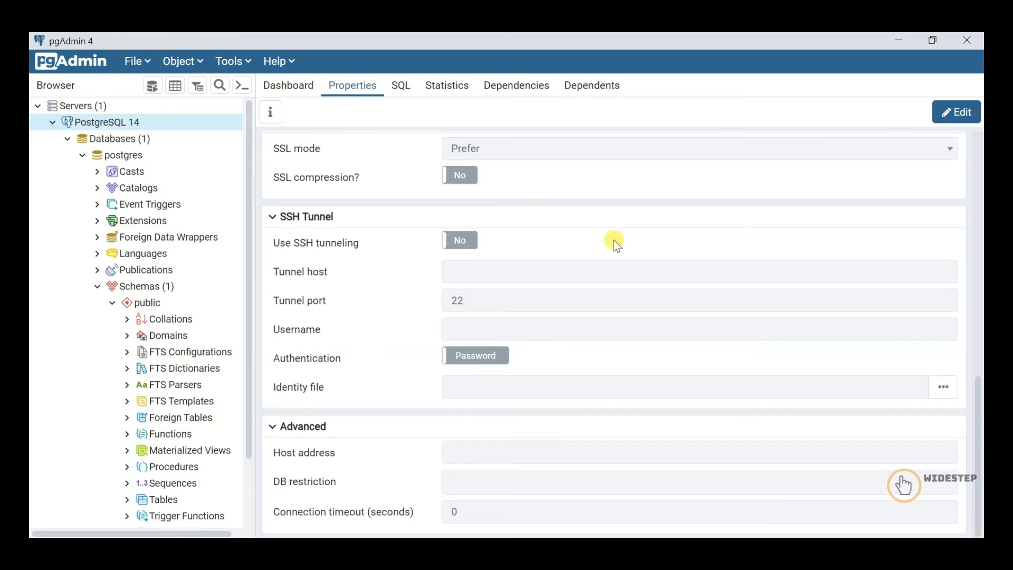
{"action": "scroll", "coordinate": [614, 239], "scroll_direction": "up", "scroll_amount": 10}
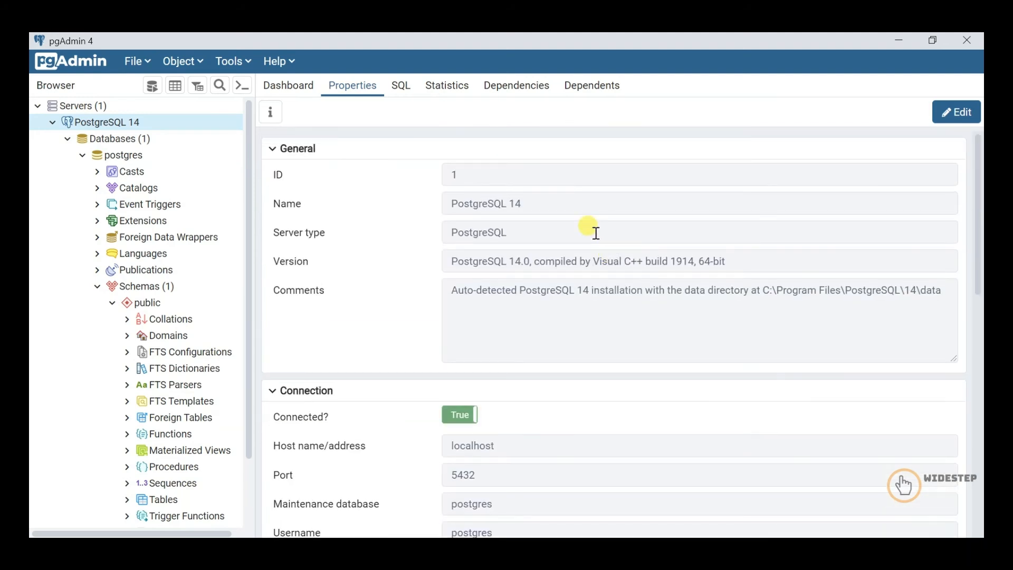
Review the PostgreSQL 14 server's SQL, statistics, dependencies and dependents information
{"action": "left_click", "coordinate": [402, 90]}
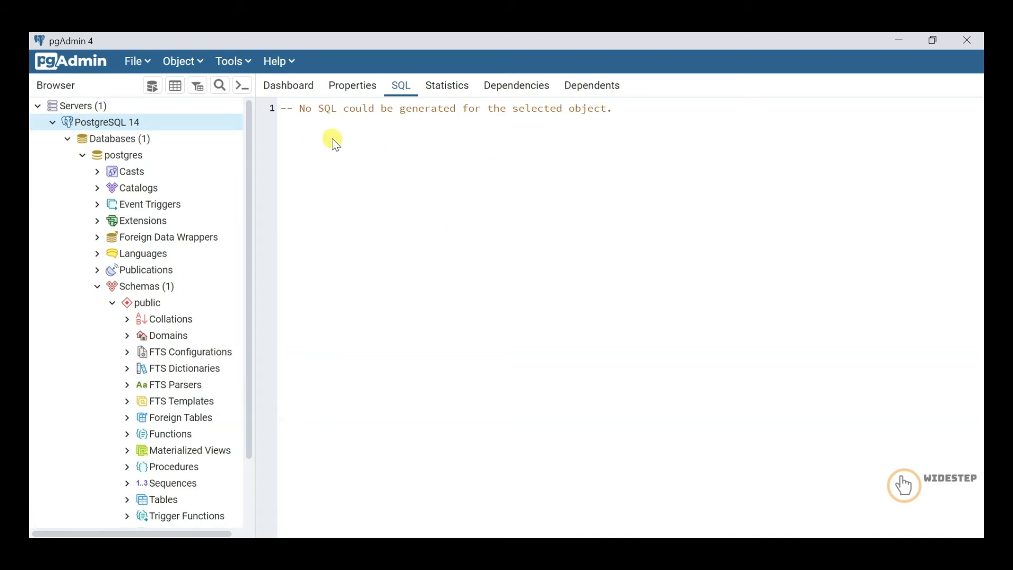
{"action": "left_click", "coordinate": [457, 92]}
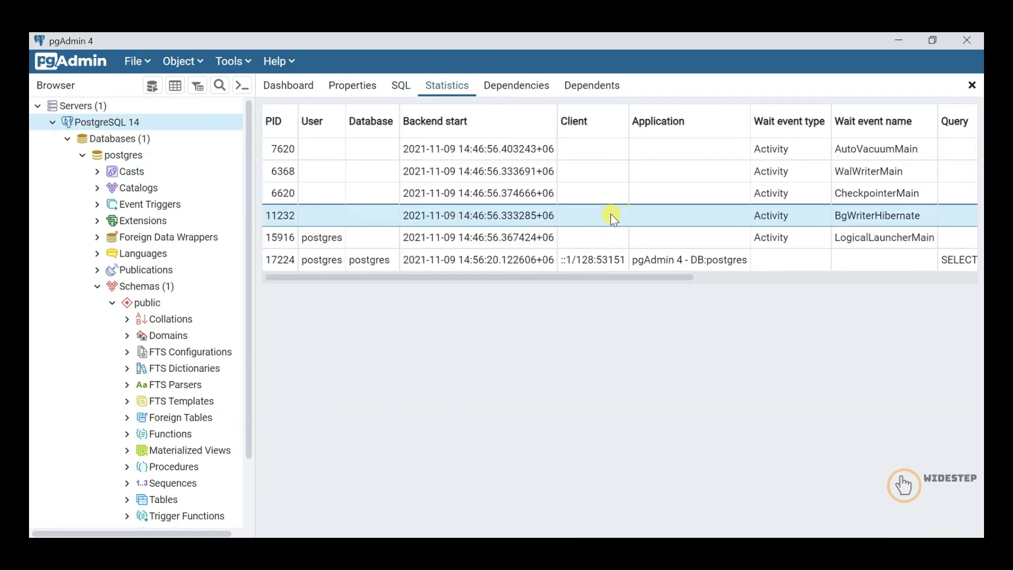
{"action": "left_click", "coordinate": [533, 91]}
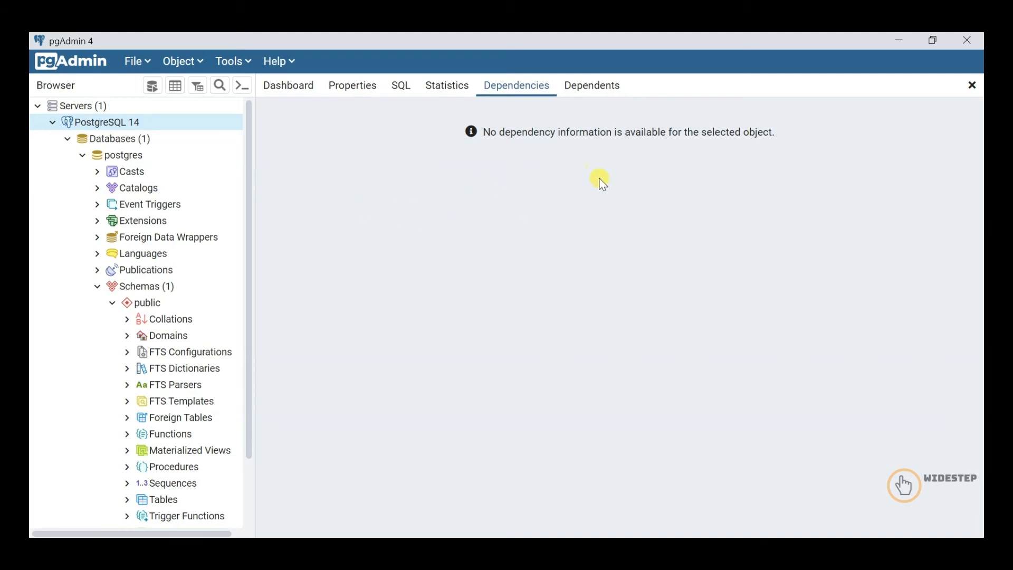
{"action": "left_click", "coordinate": [604, 91]}
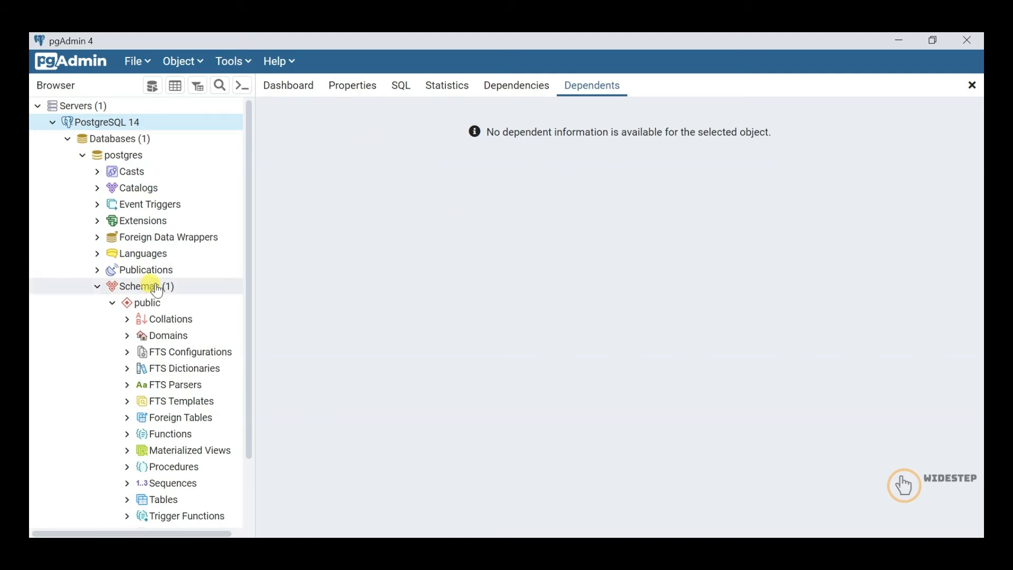
Look through the postgres database's object tree, including the public schema's objects, and the server's login roles and tablespaces
{"action": "left_click", "coordinate": [119, 138]}
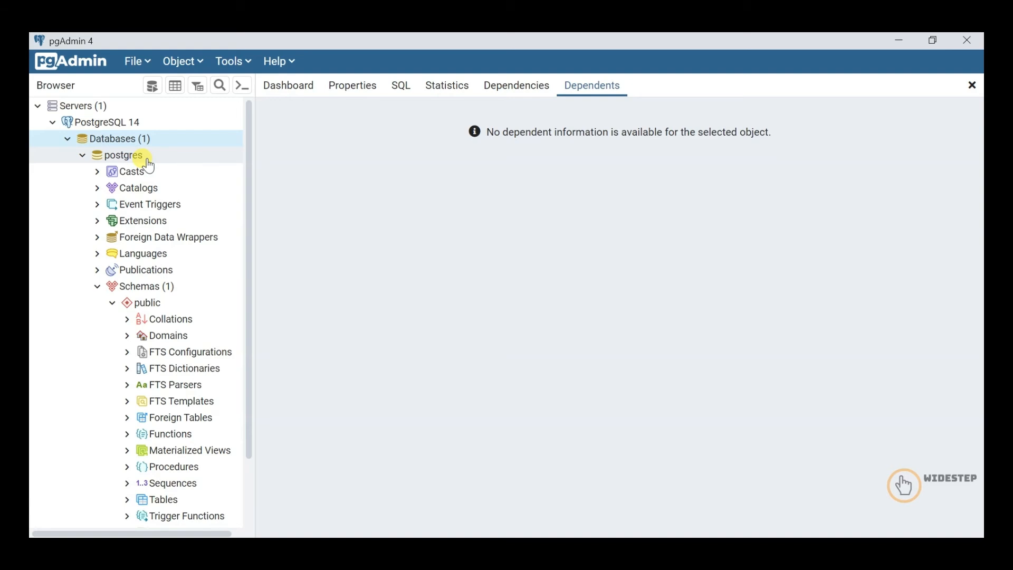
{"action": "left_click", "coordinate": [82, 155]}
{"action": "left_click", "coordinate": [82, 155]}
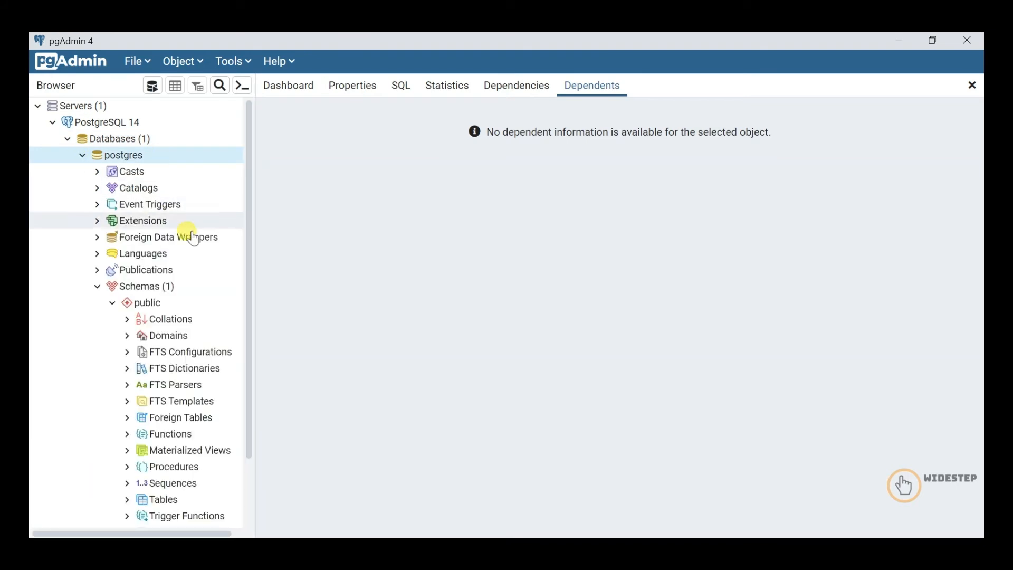
{"action": "scroll", "coordinate": [181, 200], "scroll_direction": "down", "scroll_amount": 3}
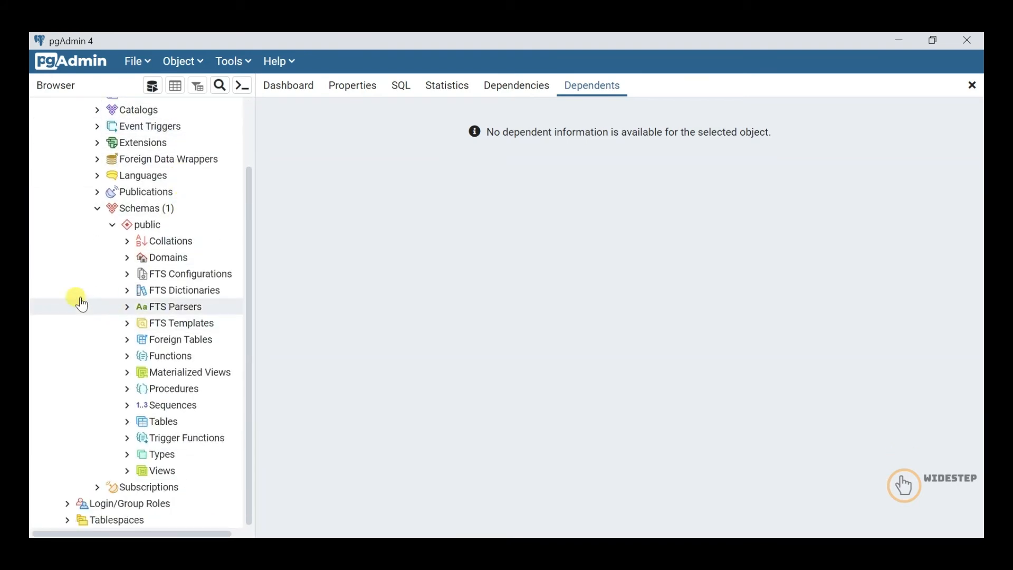
{"action": "scroll", "coordinate": [79, 301], "scroll_direction": "up", "scroll_amount": 3}
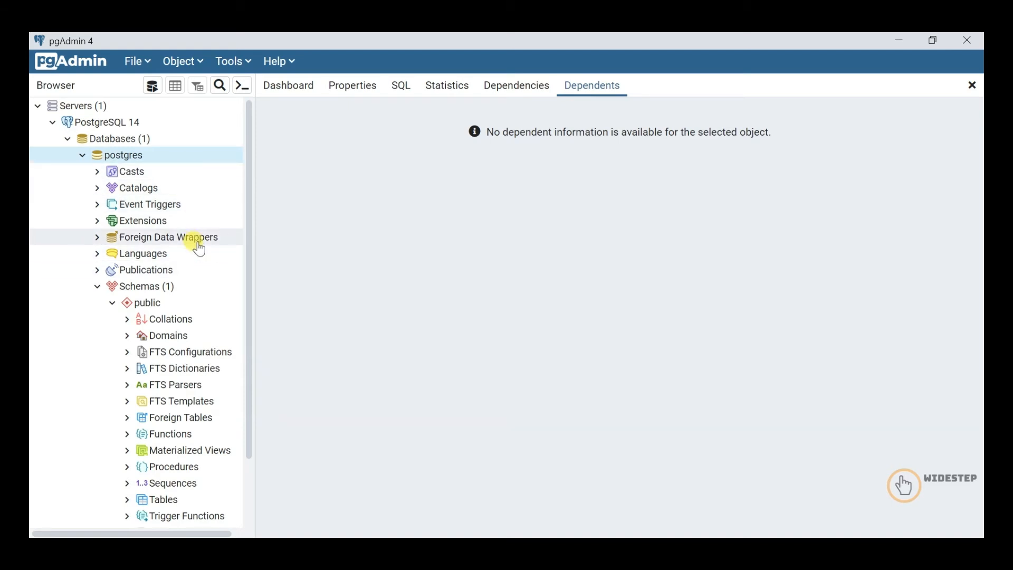
{"action": "scroll", "coordinate": [197, 244], "scroll_direction": "down", "scroll_amount": 3}
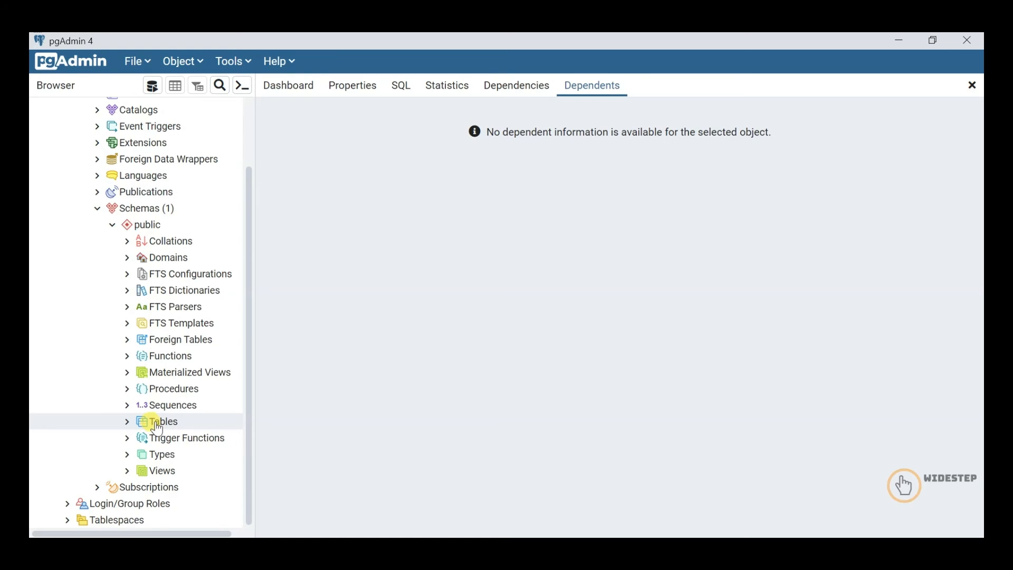
Delete the existing user table from the public schema of the postgres database and refresh the Tables node
{"action": "left_click", "coordinate": [127, 422]}
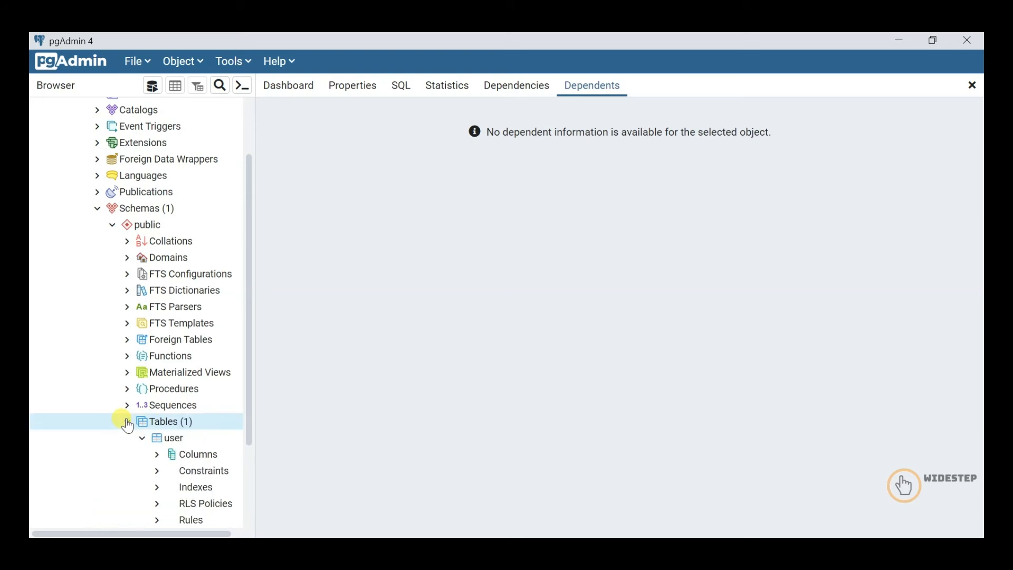
{"action": "scroll", "coordinate": [244, 404], "scroll_direction": "down", "scroll_amount": 4}
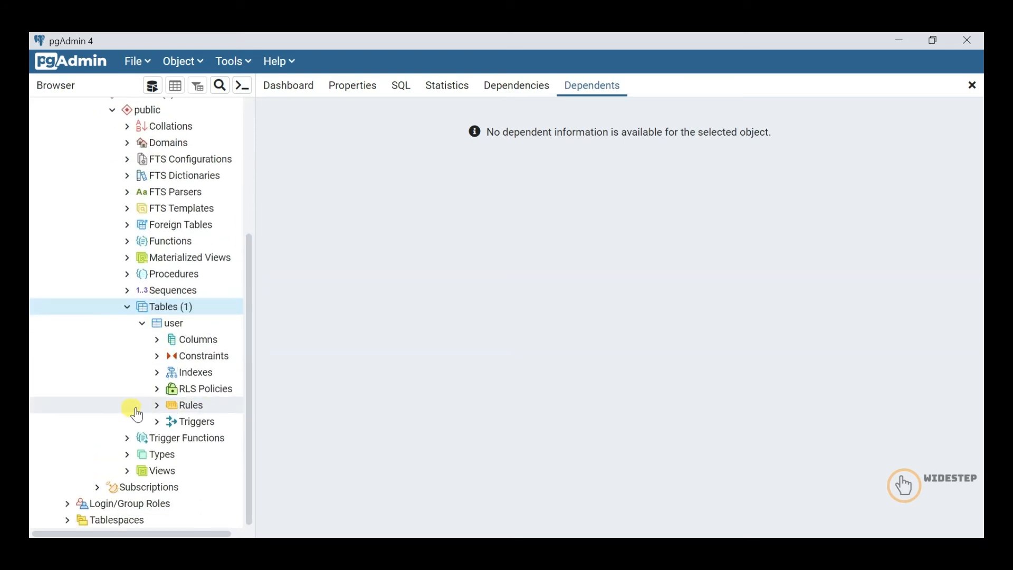
{"action": "scroll", "coordinate": [131, 410], "scroll_direction": "up", "scroll_amount": 5}
{"action": "scroll", "coordinate": [159, 407], "scroll_direction": "down", "scroll_amount": 2}
{"action": "right_click", "coordinate": [174, 405]}
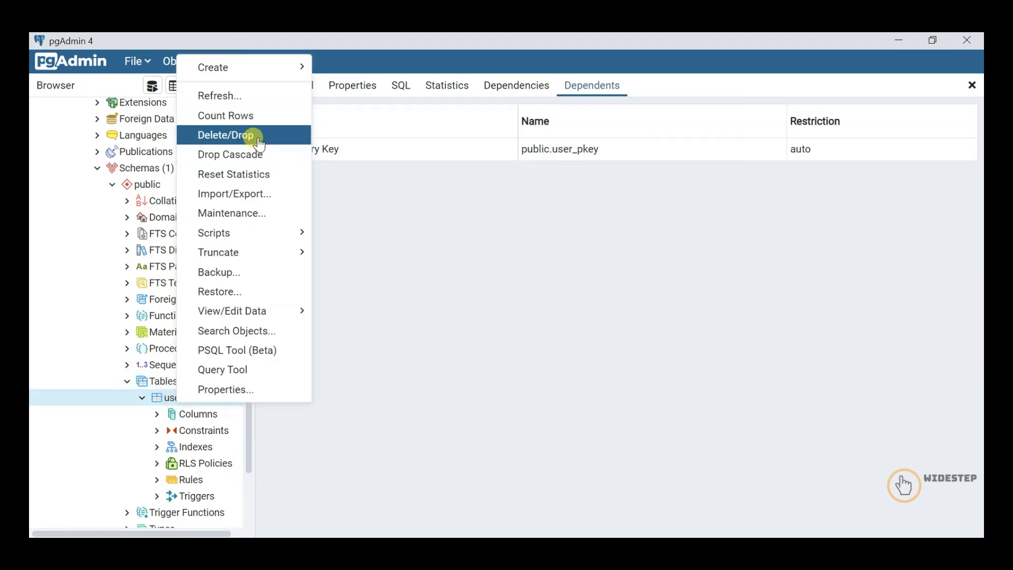
{"action": "left_click", "coordinate": [255, 135]}
{"action": "left_click", "coordinate": [681, 196]}
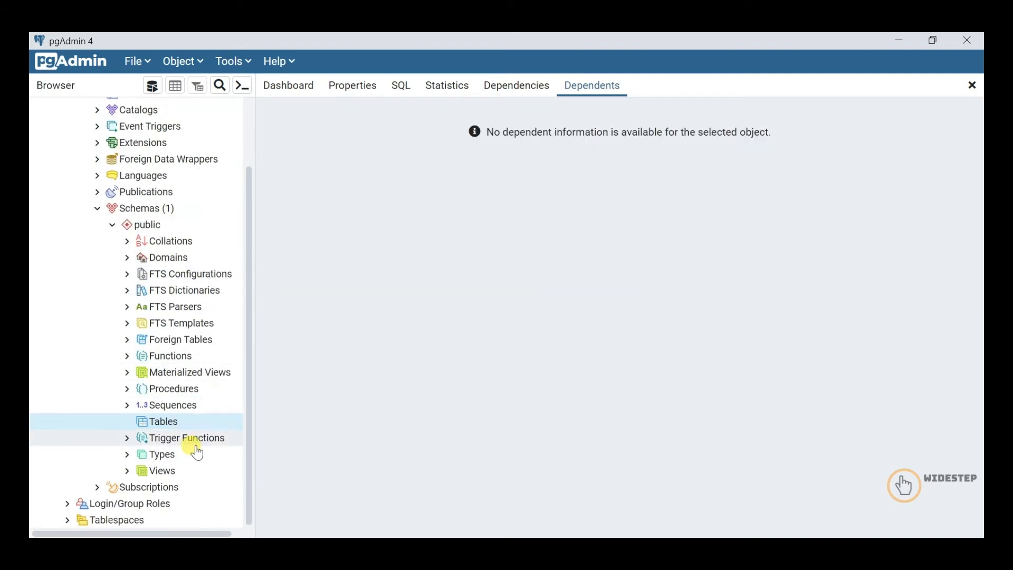
{"action": "right_click", "coordinate": [161, 421]}
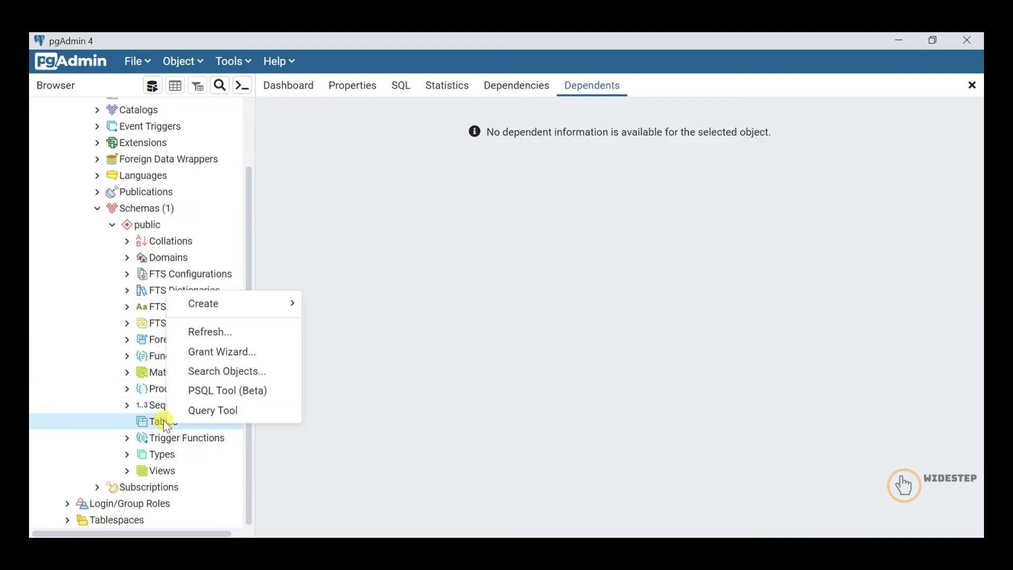
{"action": "left_click", "coordinate": [235, 333]}
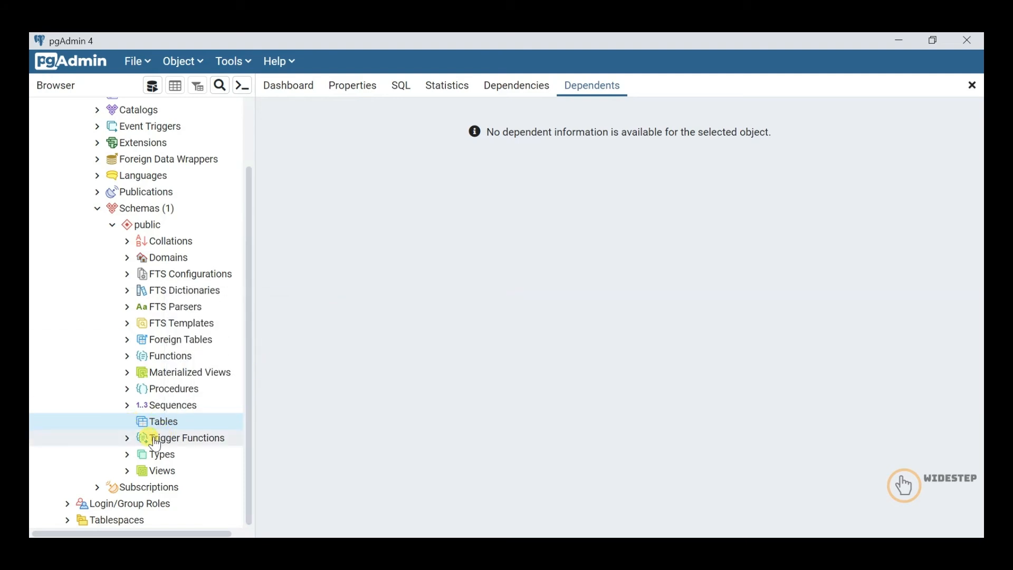
Start a new table in the public schema named user, with owner postgres and tablespace pg_default
{"action": "right_click", "coordinate": [175, 426]}
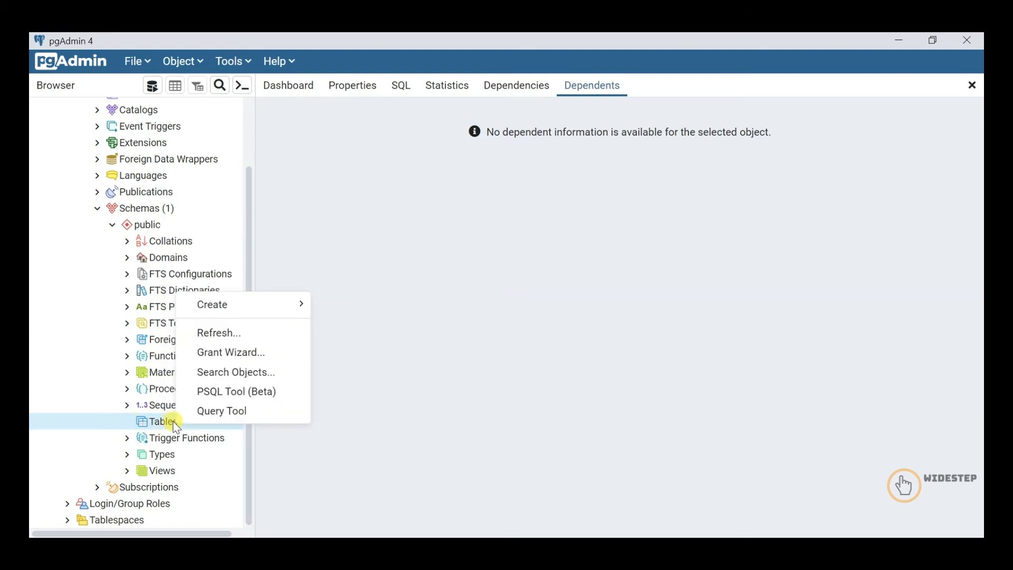
{"action": "right_click", "coordinate": [158, 423]}
{"action": "left_click", "coordinate": [257, 306]}
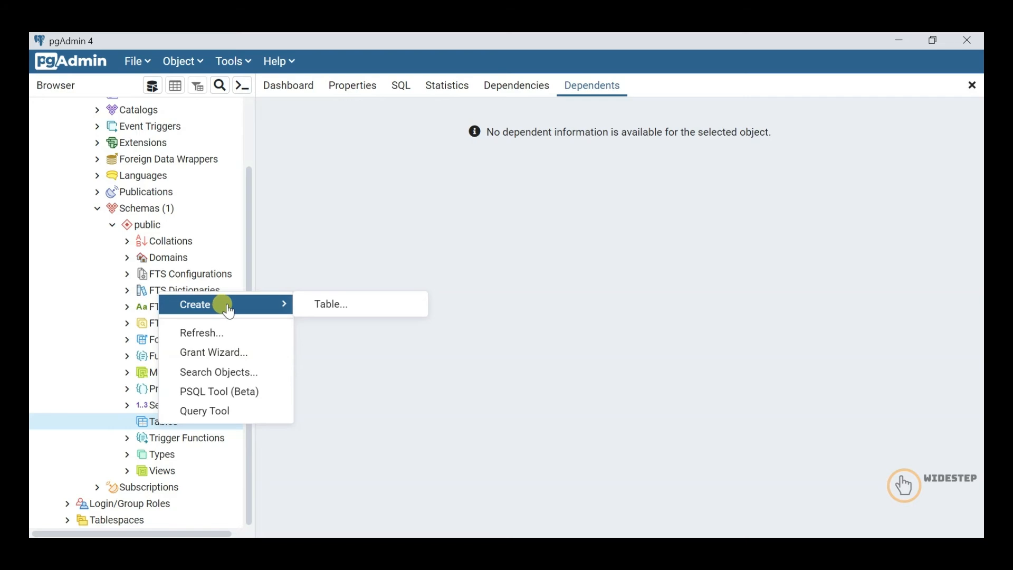
{"action": "left_click", "coordinate": [327, 308]}
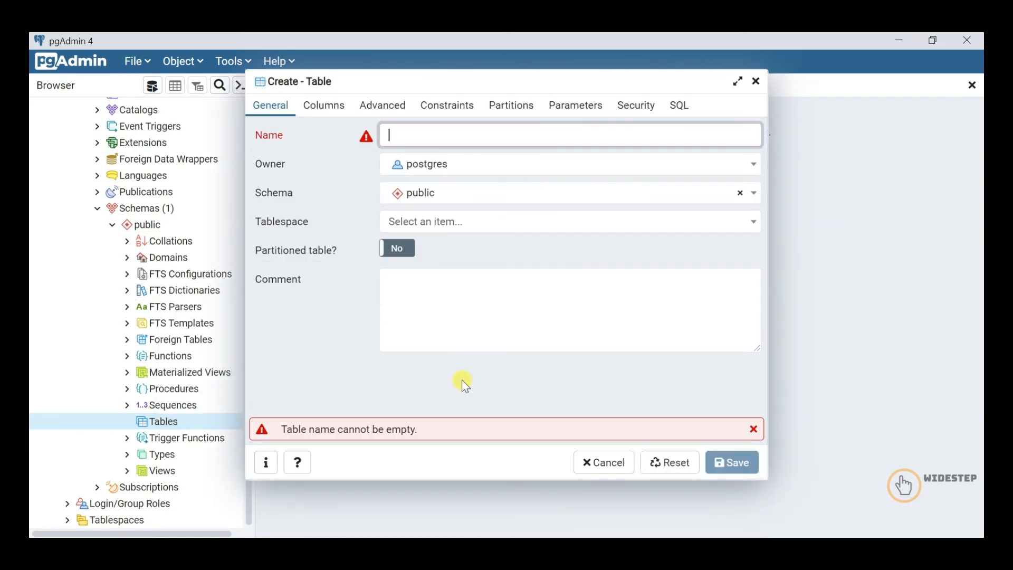
{"action": "left_click", "coordinate": [313, 336]}
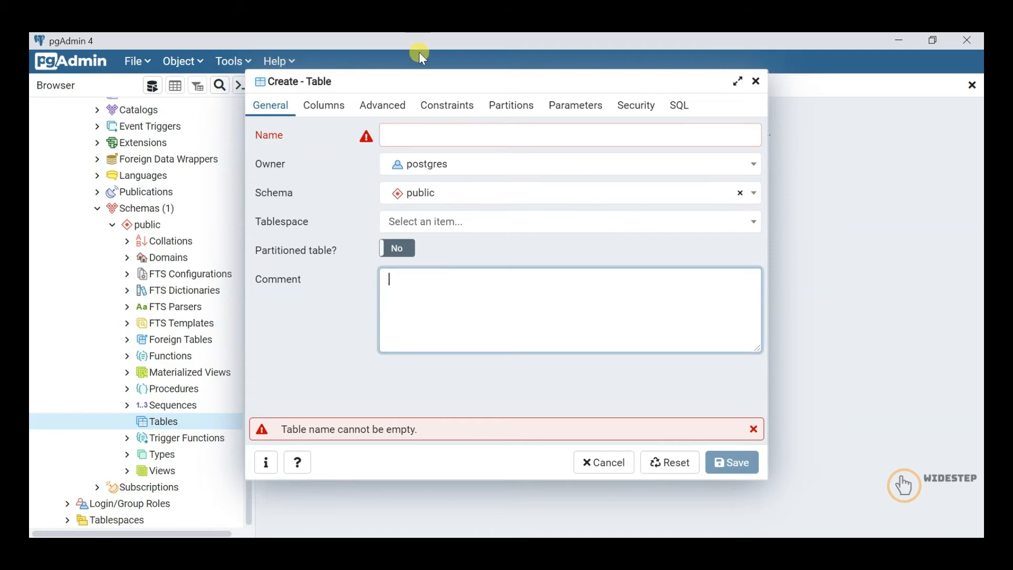
{"action": "mouse_move", "coordinate": [425, 77]}
{"action": "left_mouse_down"}
{"action": "mouse_move", "coordinate": [528, 100]}
{"action": "mouse_move", "coordinate": [520, 161]}
{"action": "mouse_move", "coordinate": [389, 84]}
{"action": "mouse_move", "coordinate": [468, 97]}
{"action": "mouse_move", "coordinate": [438, 91]}
{"action": "left_mouse_up"}
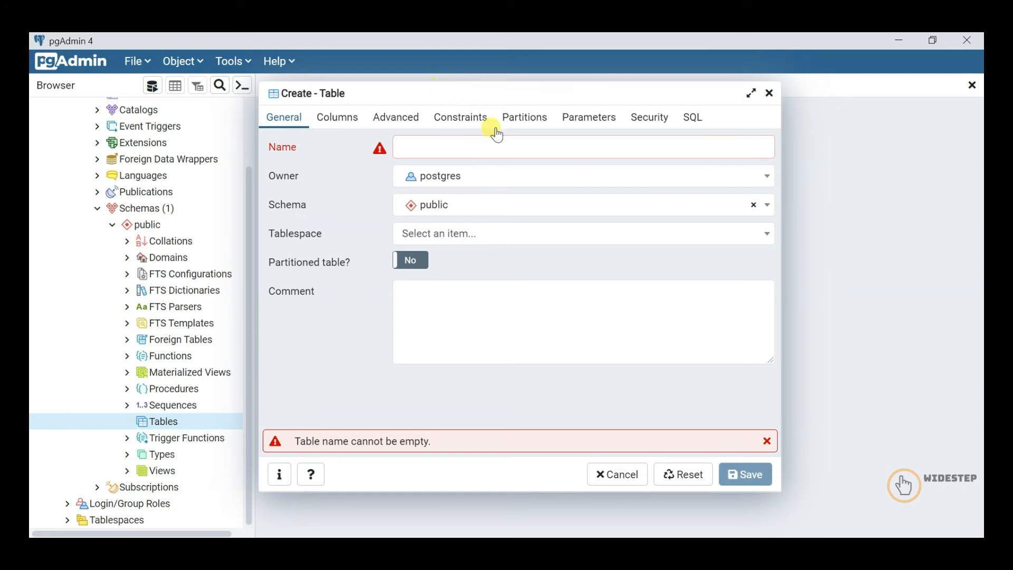
{"action": "left_click", "coordinate": [442, 146]}
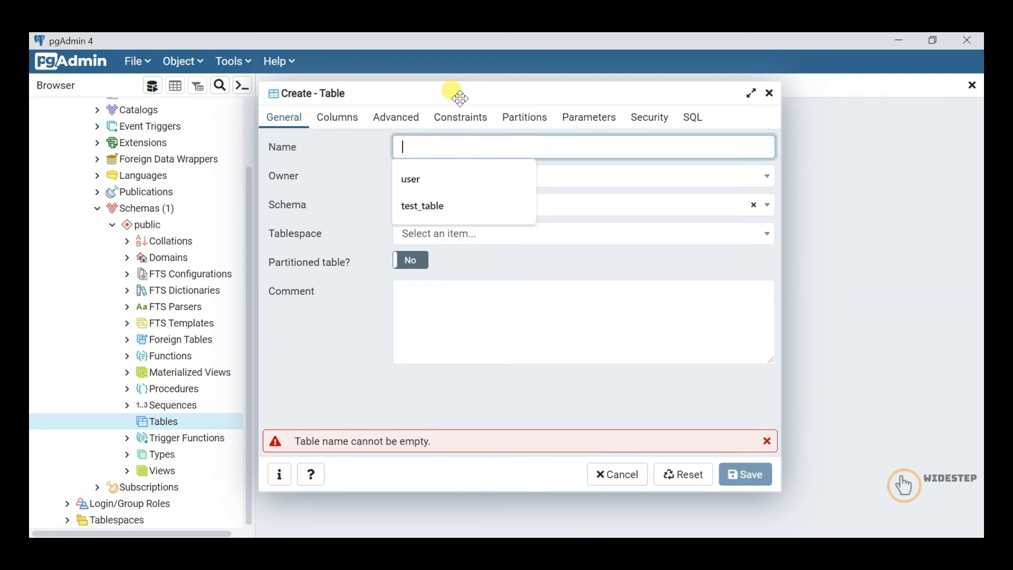
{"action": "type", "text": "user"}
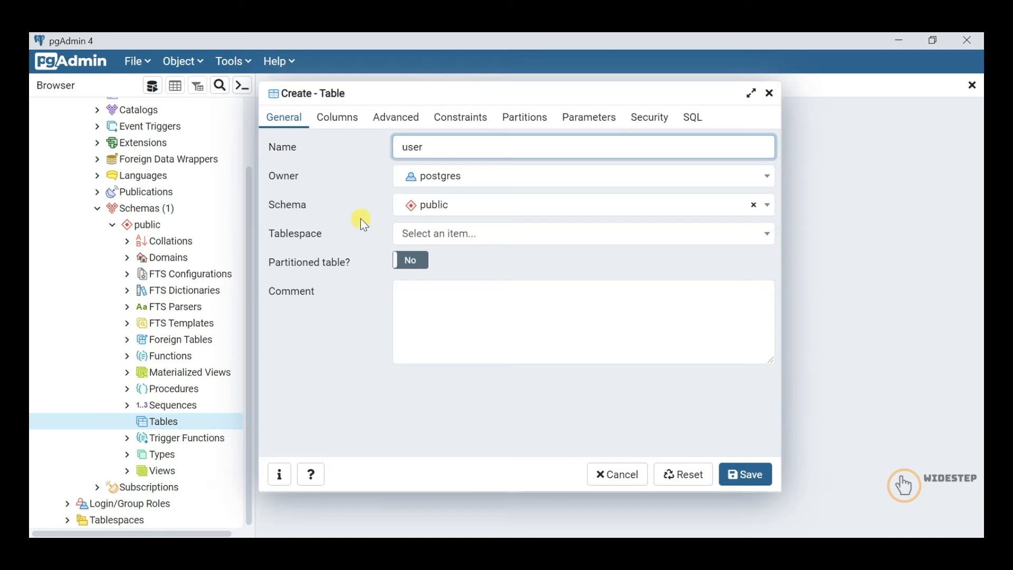
{"action": "left_click", "coordinate": [445, 182]}
{"action": "left_click", "coordinate": [446, 186]}
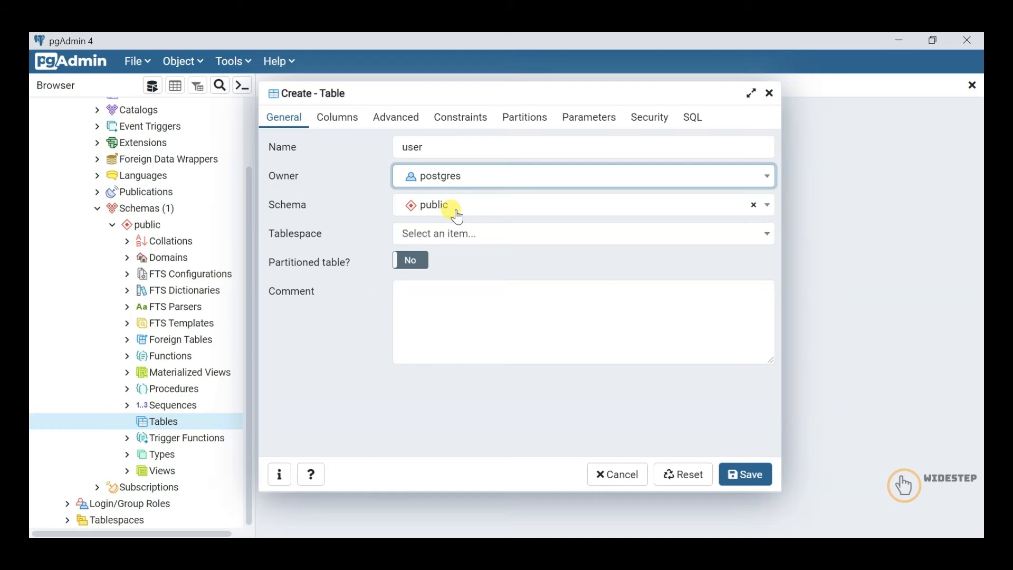
{"action": "left_click", "coordinate": [414, 233]}
{"action": "left_click", "coordinate": [425, 291]}
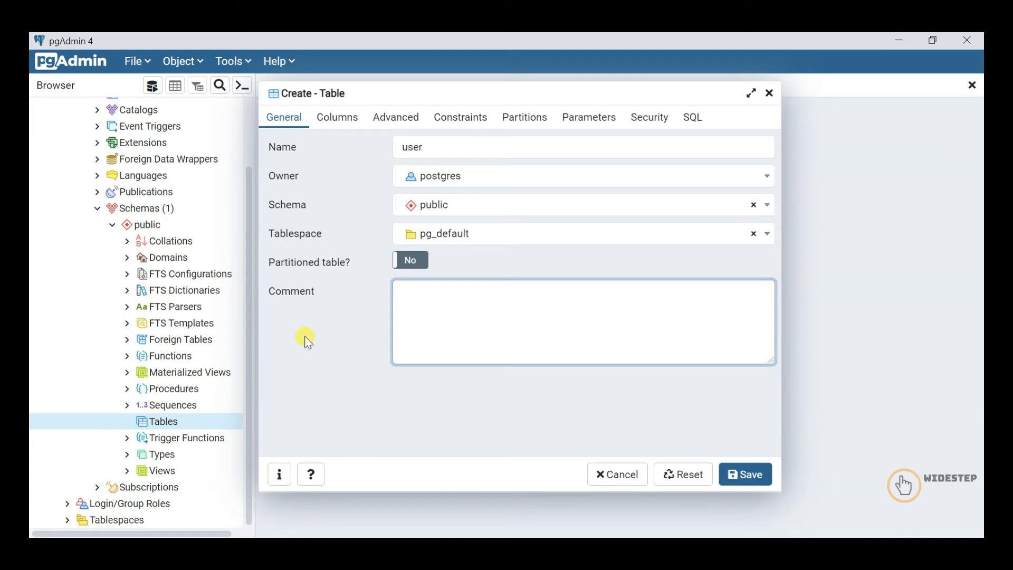
Add a column named id with data type bigint to the new table, and make it Not NULL and the primary key
{"action": "left_click", "coordinate": [338, 117]}
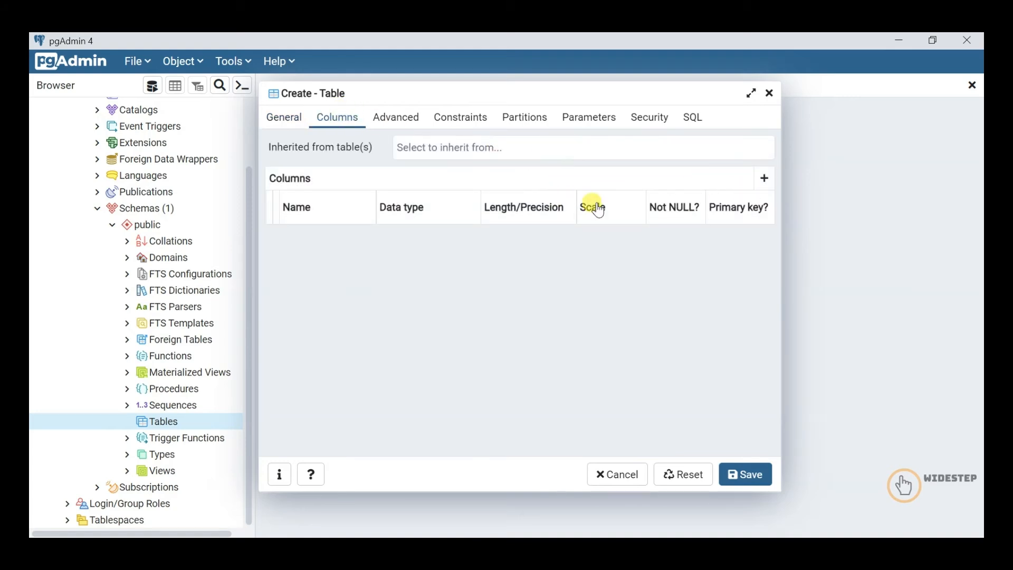
{"action": "left_click", "coordinate": [765, 179]}
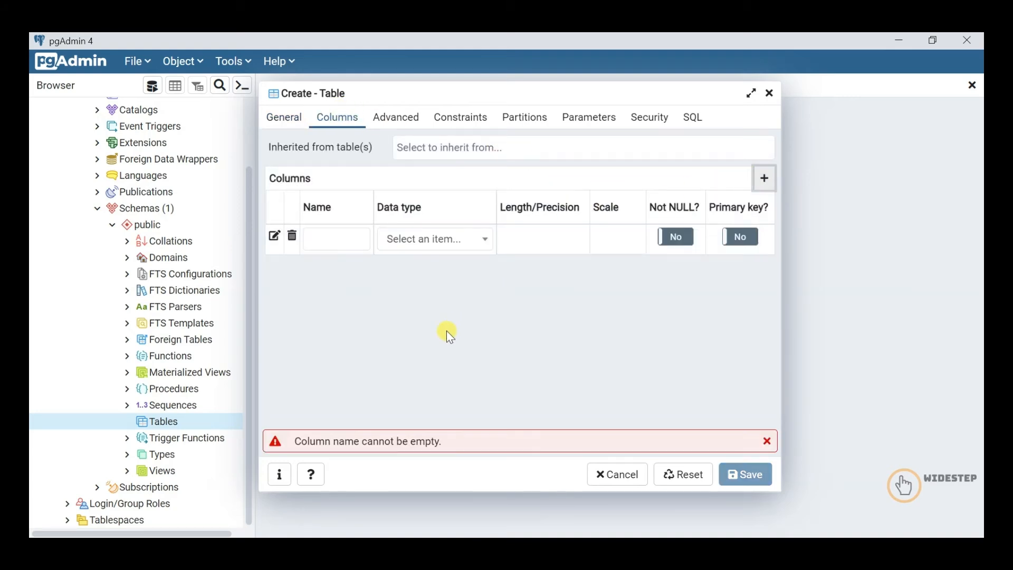
{"action": "left_click", "coordinate": [327, 230]}
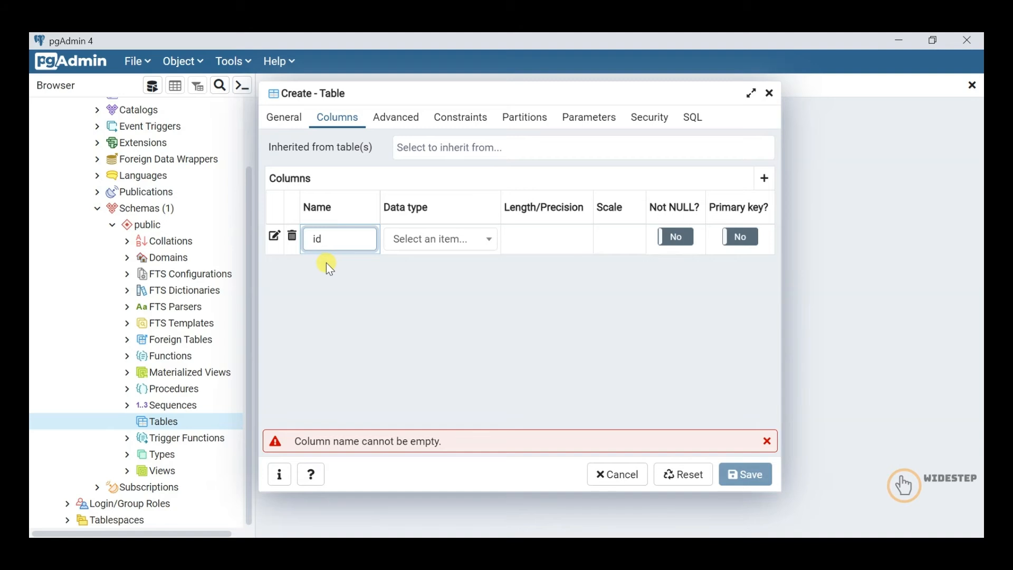
{"action": "left_click", "coordinate": [428, 239]}
{"action": "scroll", "coordinate": [450, 353], "scroll_direction": "down", "scroll_amount": 2}
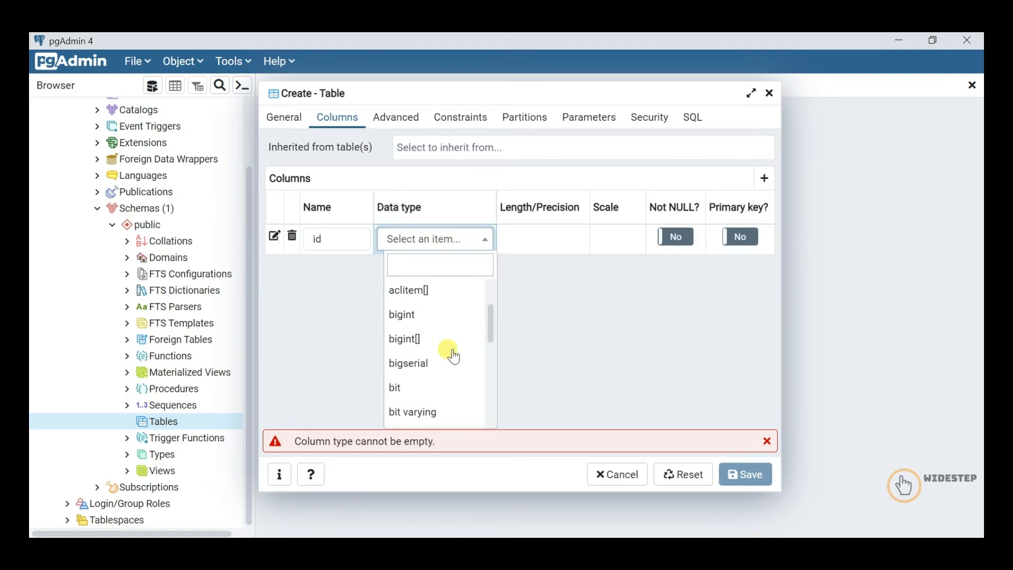
{"action": "left_click", "coordinate": [422, 320]}
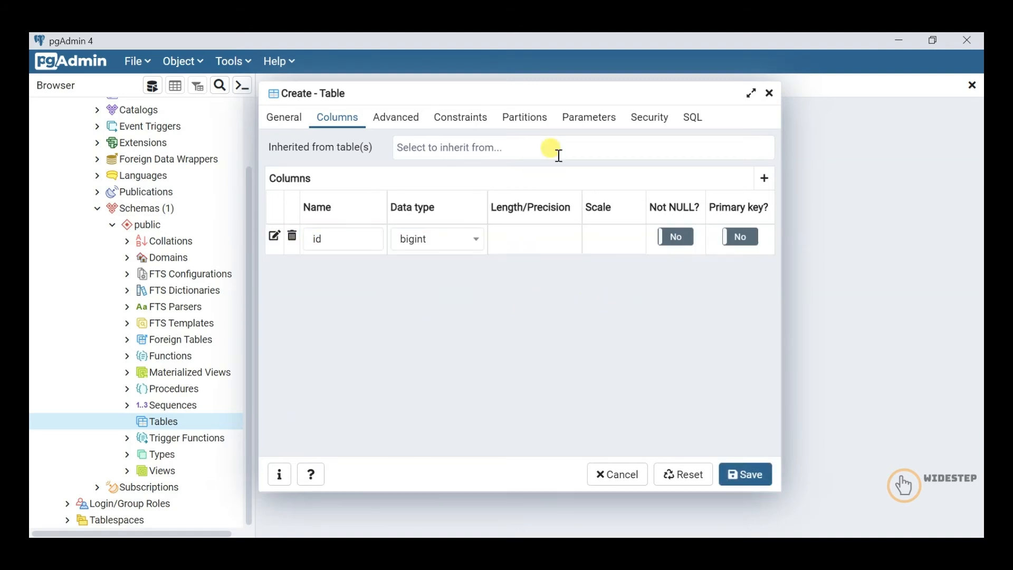
{"action": "left_click", "coordinate": [673, 237]}
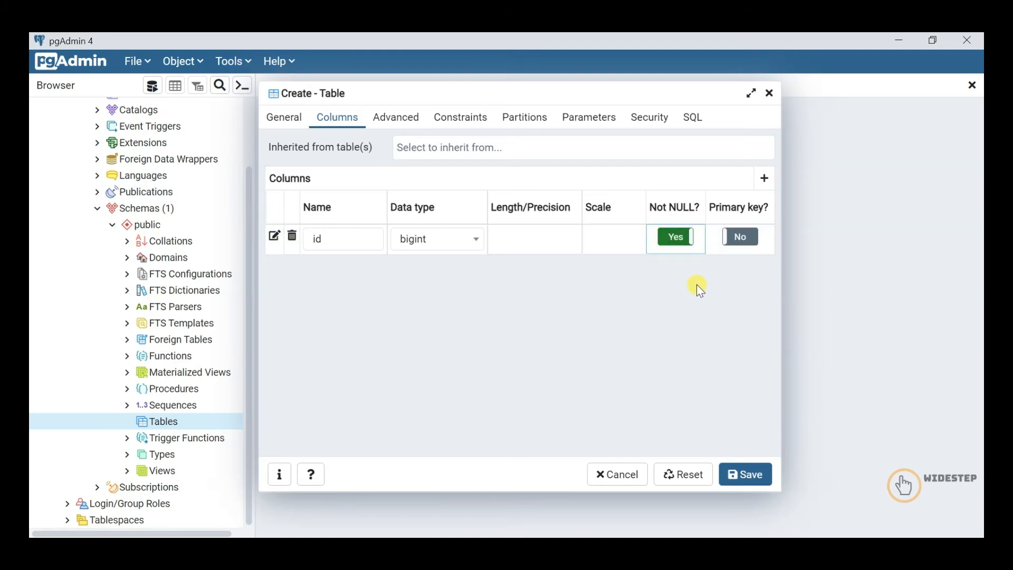
{"action": "left_click", "coordinate": [740, 237]}
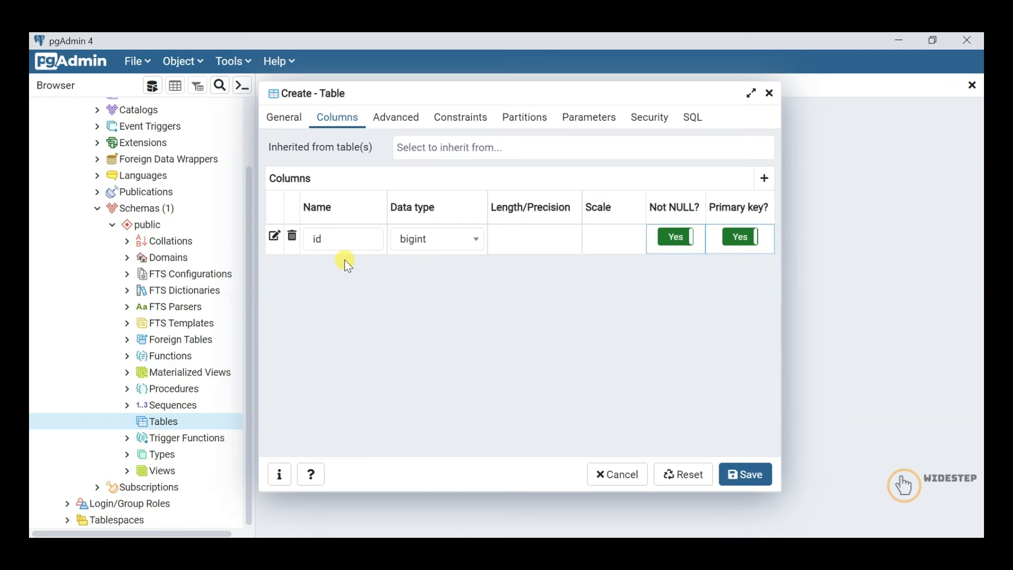
Set the id column's constraint type to IDENTITY in its detailed column settings
{"action": "left_click", "coordinate": [273, 237]}
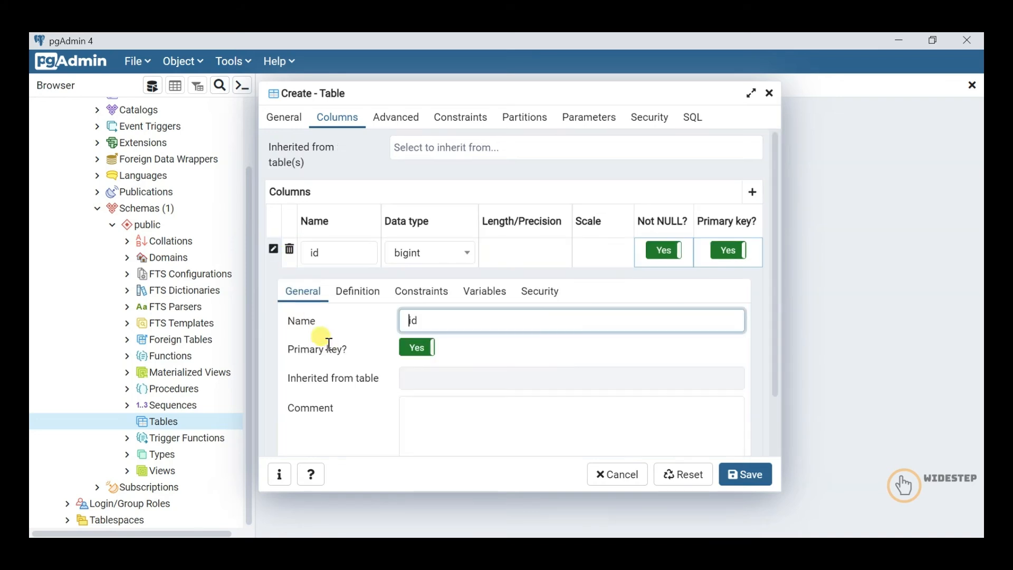
{"action": "scroll", "coordinate": [338, 298], "scroll_direction": "down", "scroll_amount": 2}
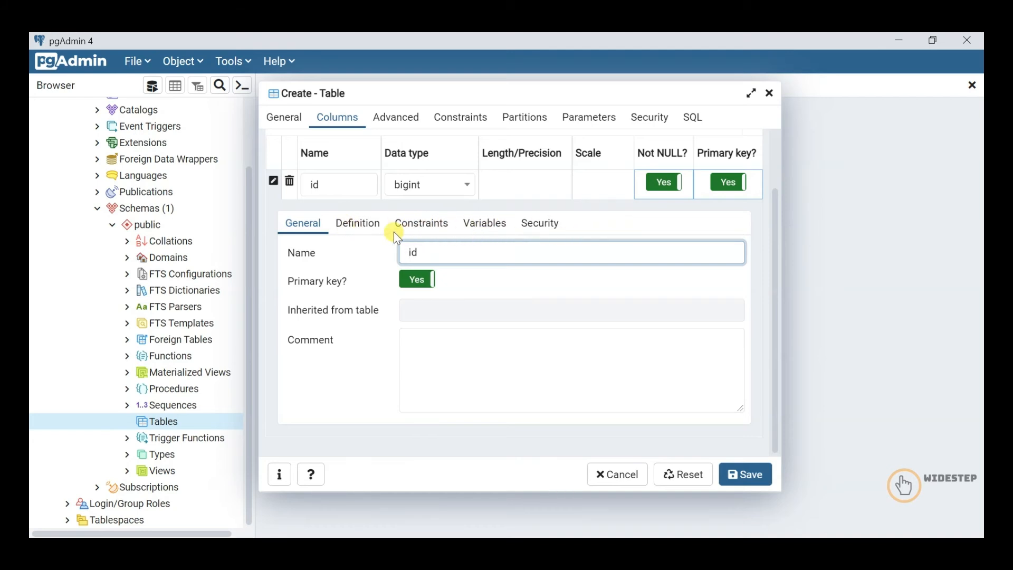
{"action": "left_click", "coordinate": [412, 224]}
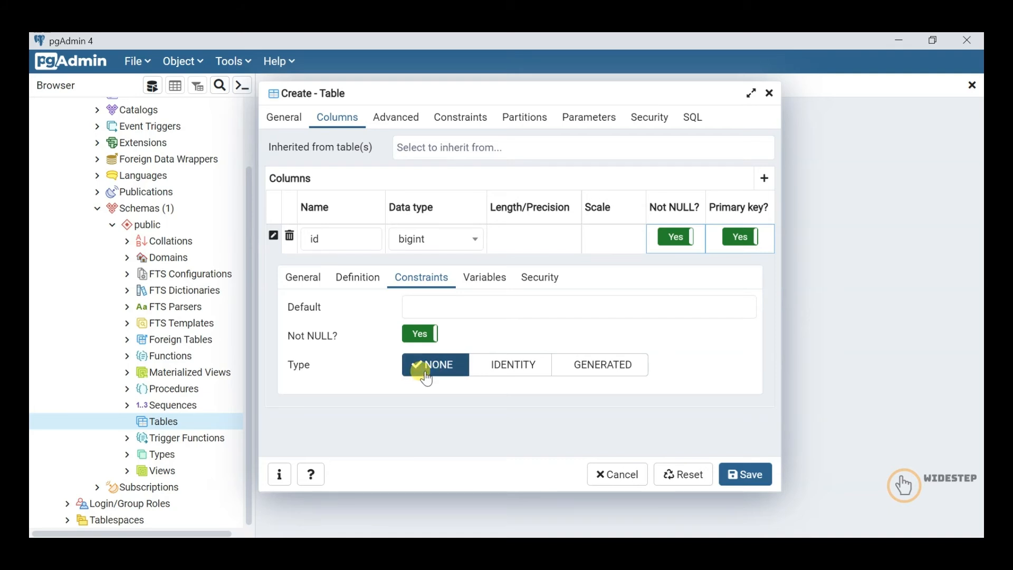
{"action": "left_click", "coordinate": [504, 370]}
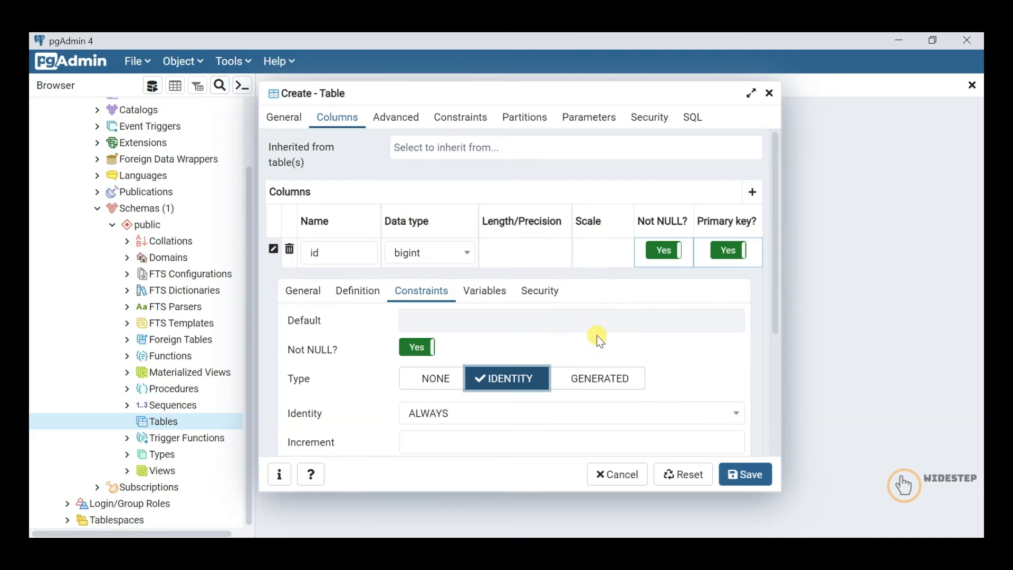
Try the GENERATED constraint type for the id column, and set the type back to IDENTITY
{"action": "scroll", "coordinate": [641, 324], "scroll_direction": "down", "scroll_amount": 3}
{"action": "scroll", "coordinate": [642, 325], "scroll_direction": "up", "scroll_amount": 3}
{"action": "left_click", "coordinate": [594, 379]}
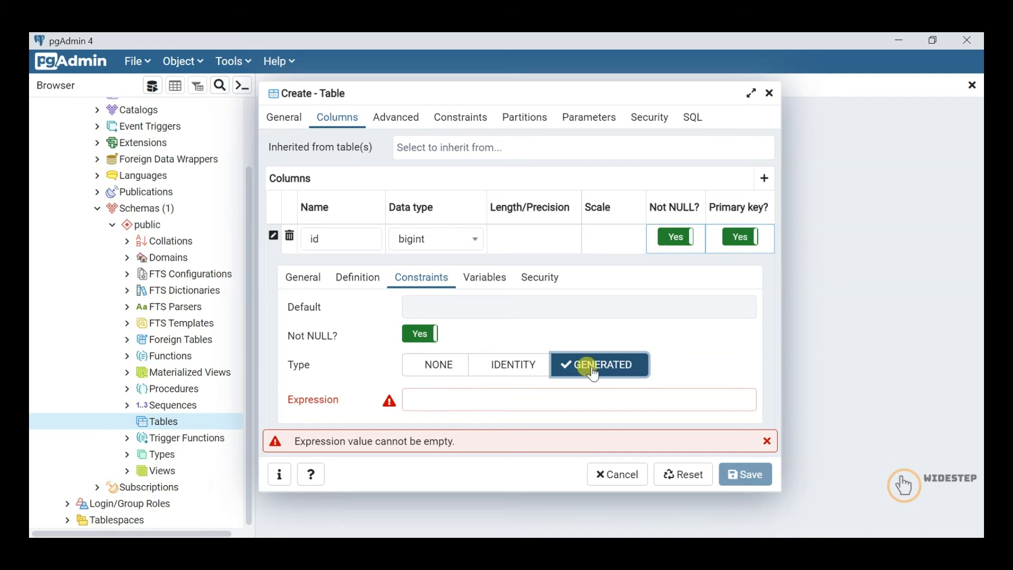
{"action": "left_click", "coordinate": [498, 395]}
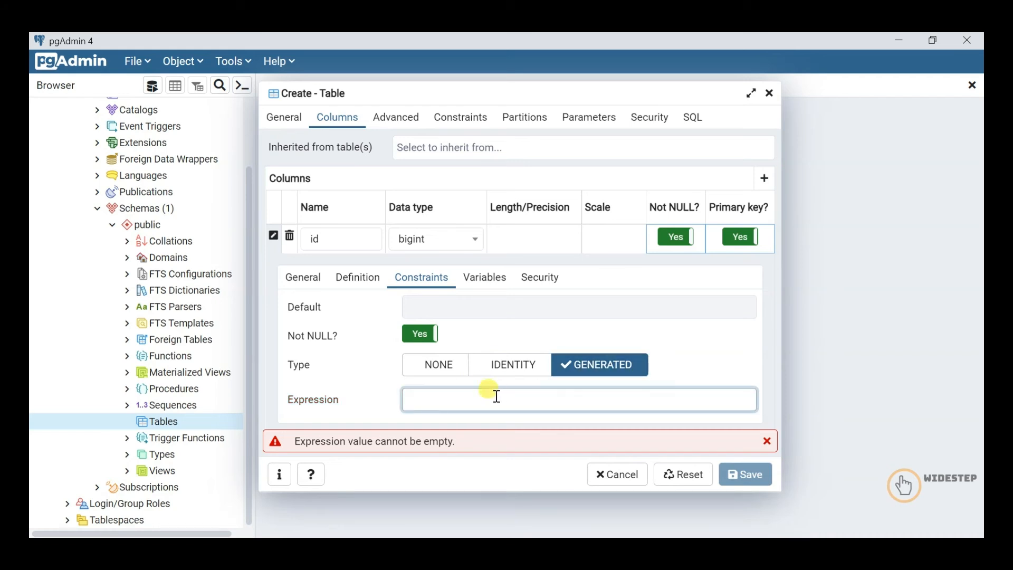
{"action": "left_click", "coordinate": [522, 366]}
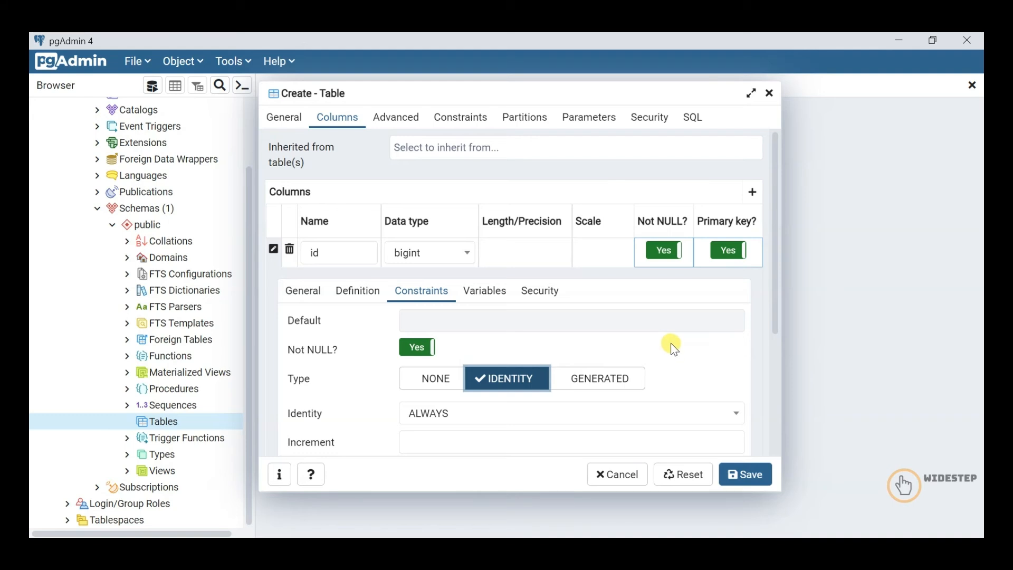
Add a second column named name with data type character varying, and make it Not NULL
{"action": "left_click", "coordinate": [753, 192]}
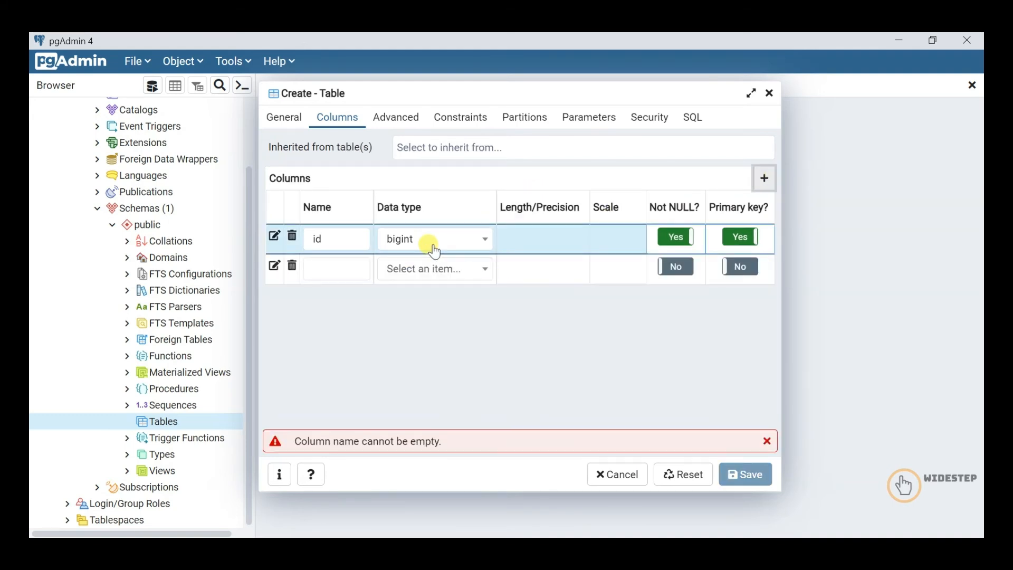
{"action": "left_click", "coordinate": [354, 272]}
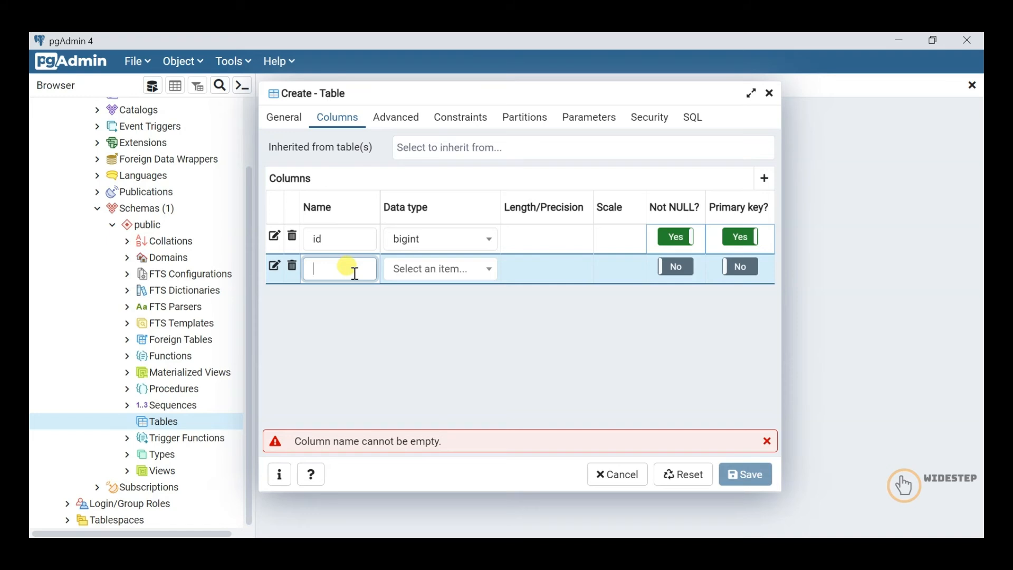
{"action": "type", "text": "name"}
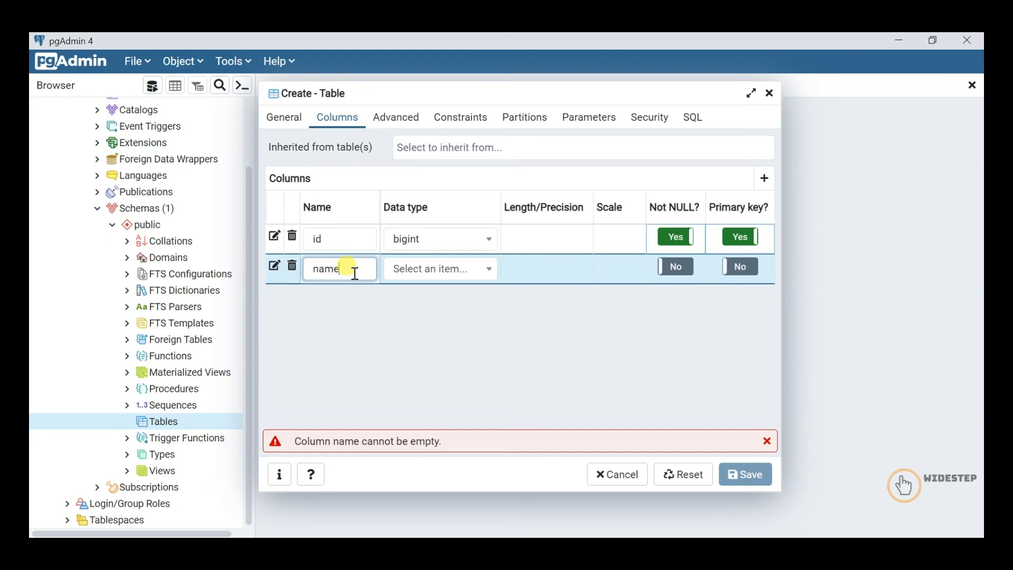
{"action": "left_click", "coordinate": [446, 297]}
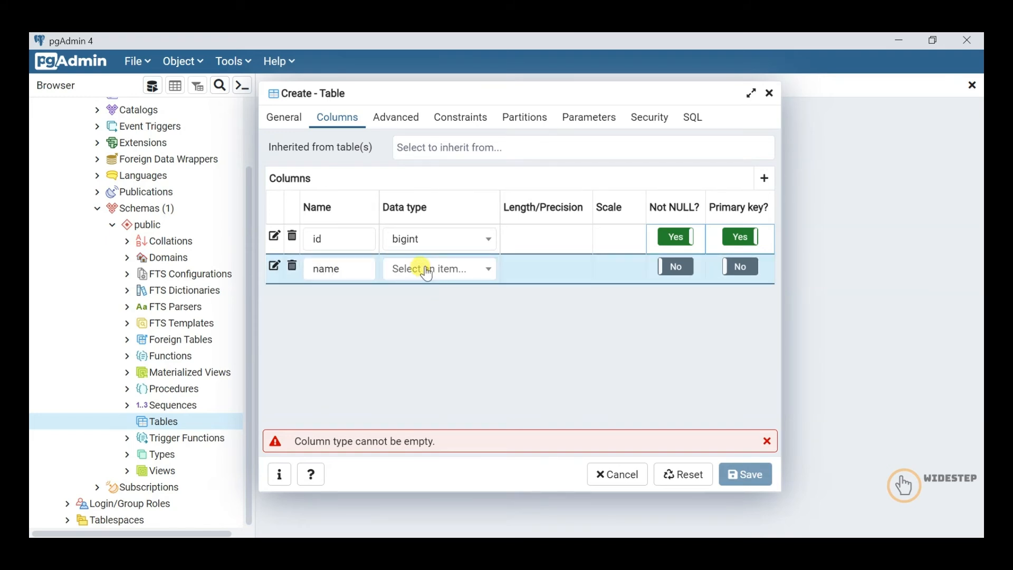
{"action": "left_click", "coordinate": [428, 272]}
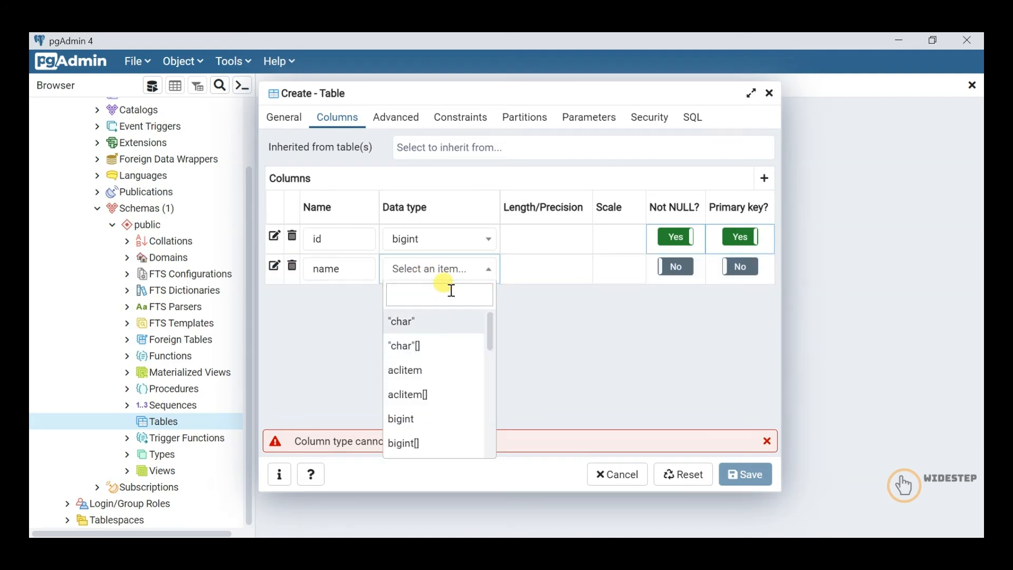
{"action": "type", "text": "cha"}
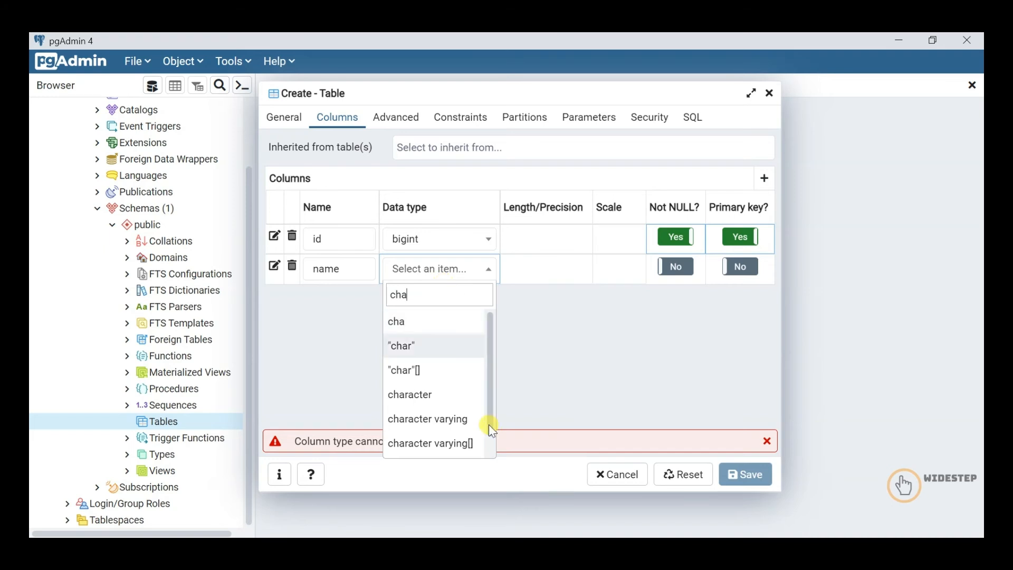
{"action": "left_click", "coordinate": [460, 421]}
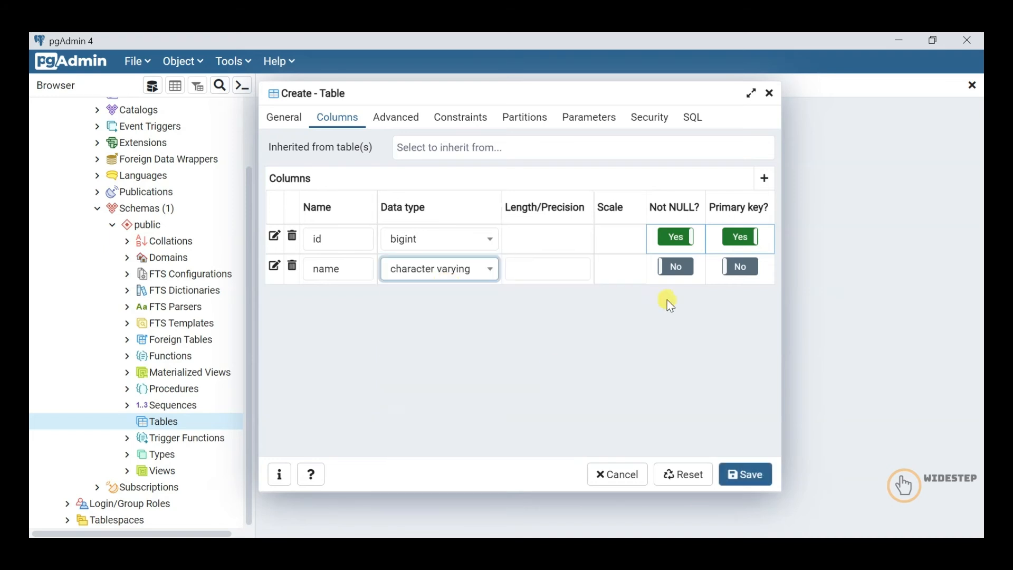
{"action": "left_click", "coordinate": [676, 266]}
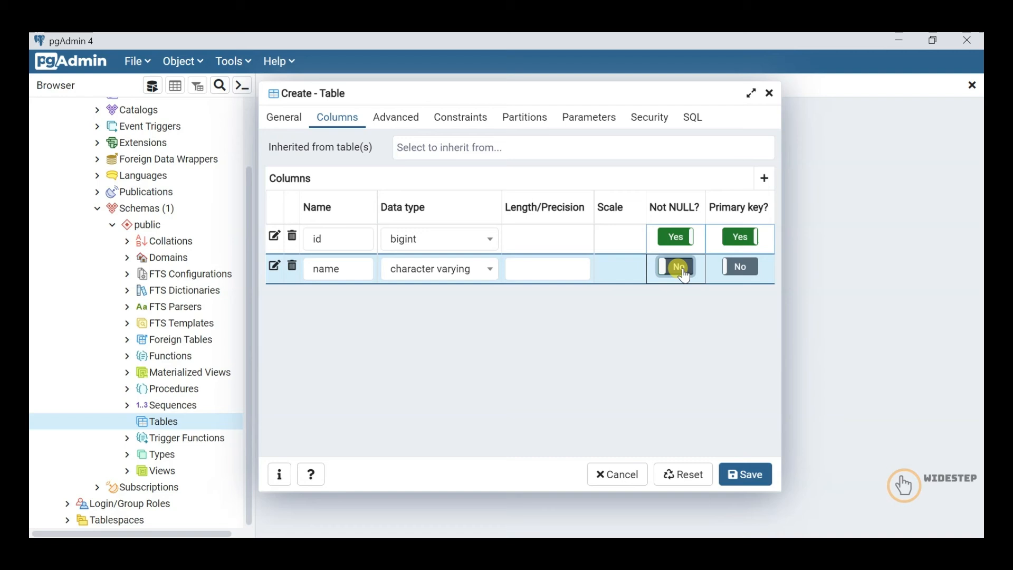
Add a third column named country with data type character varying and Not NULL, and save the table
{"action": "left_click", "coordinate": [765, 178]}
{"action": "left_click", "coordinate": [342, 293]}
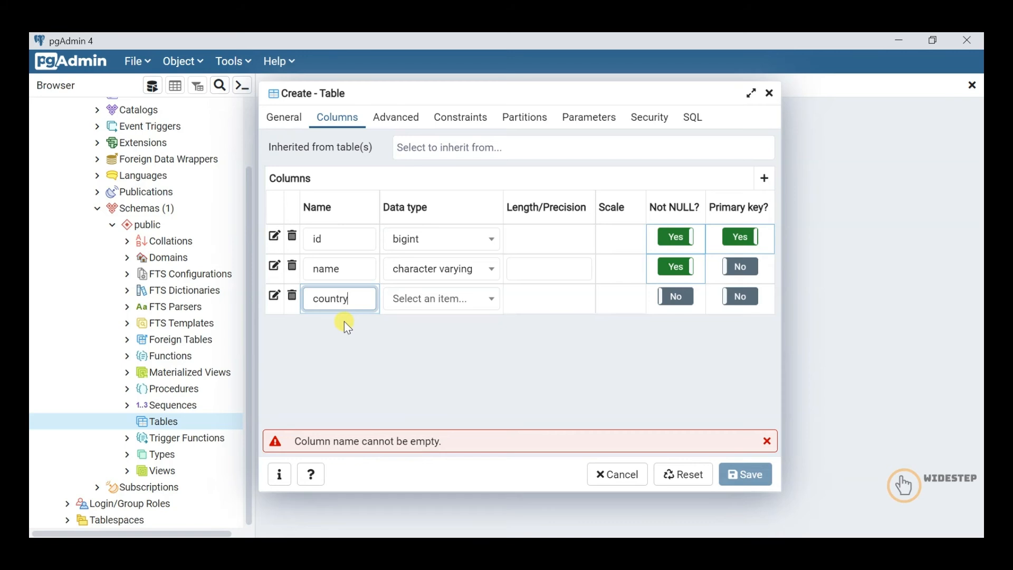
{"action": "left_click", "coordinate": [442, 299]}
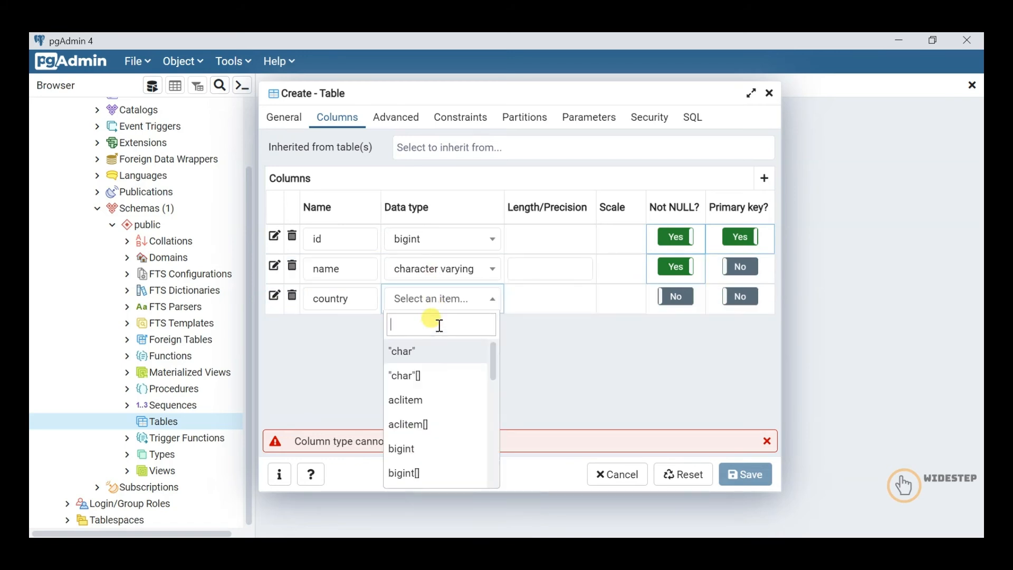
{"action": "type", "text": "chara"}
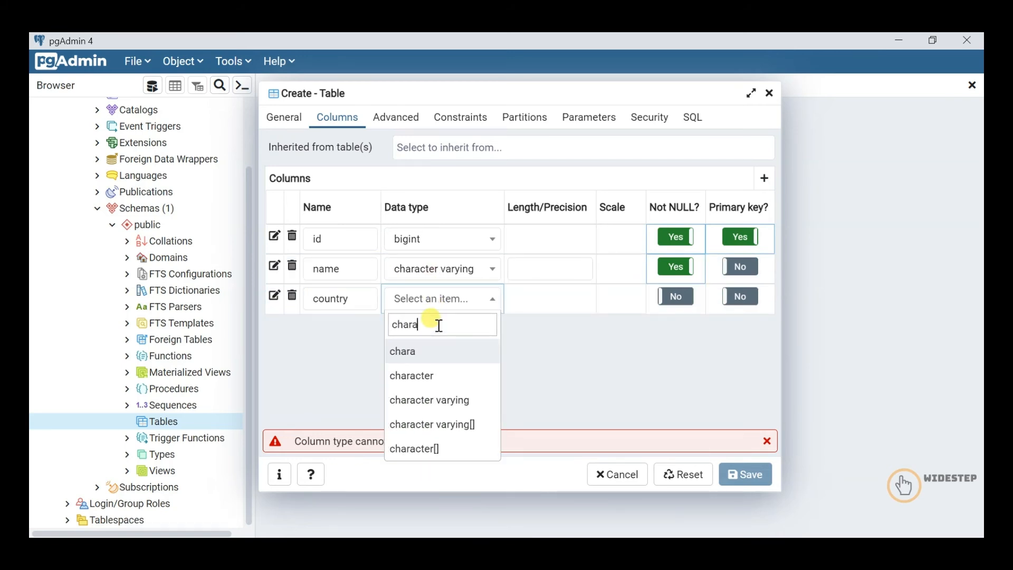
{"action": "left_click", "coordinate": [430, 400]}
{"action": "left_click", "coordinate": [676, 297]}
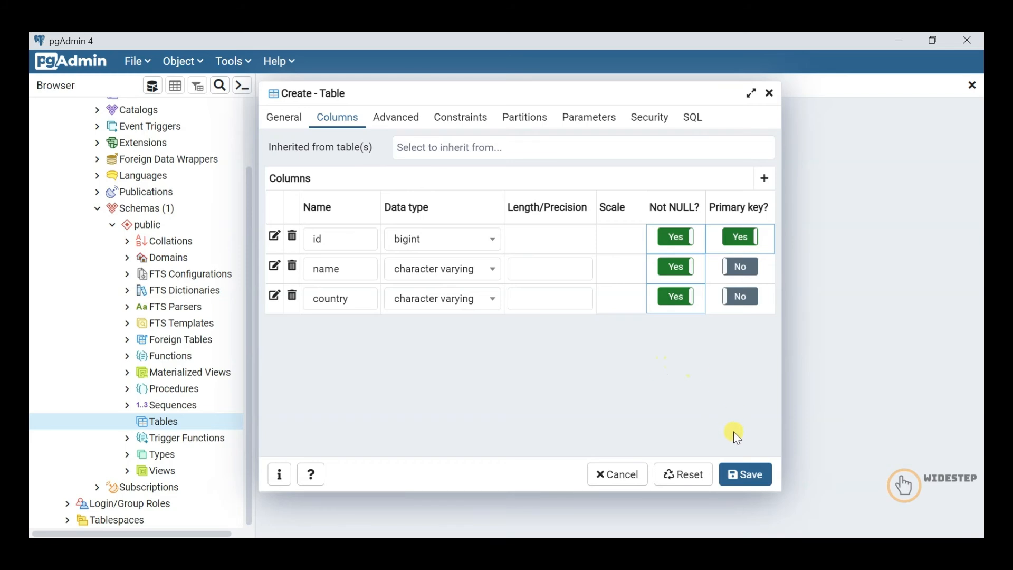
{"action": "left_click", "coordinate": [745, 474]}
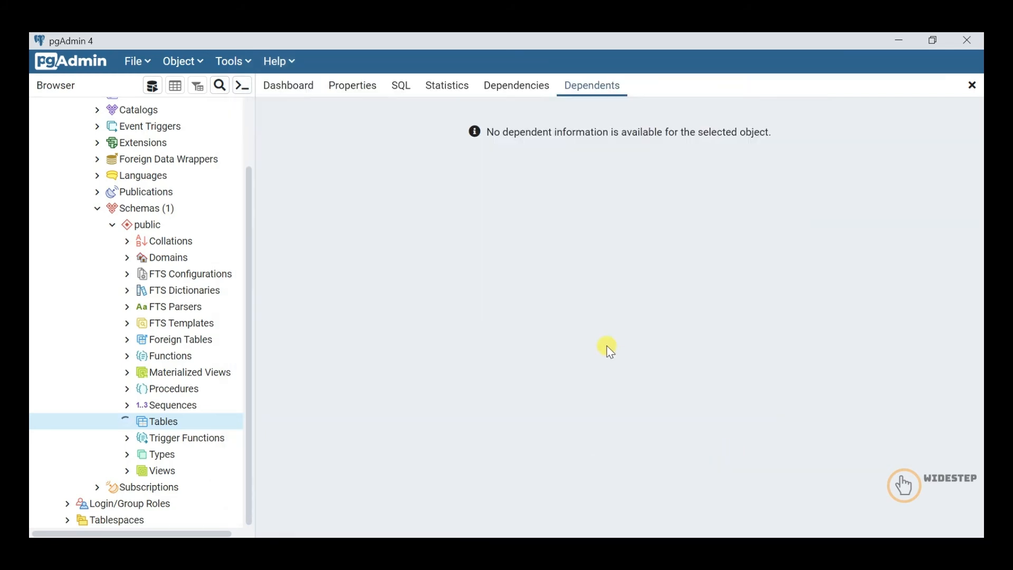
Expand the columns of the new user table in the object tree and view all rows of the table
{"action": "scroll", "coordinate": [101, 312], "scroll_direction": "down", "scroll_amount": 2}
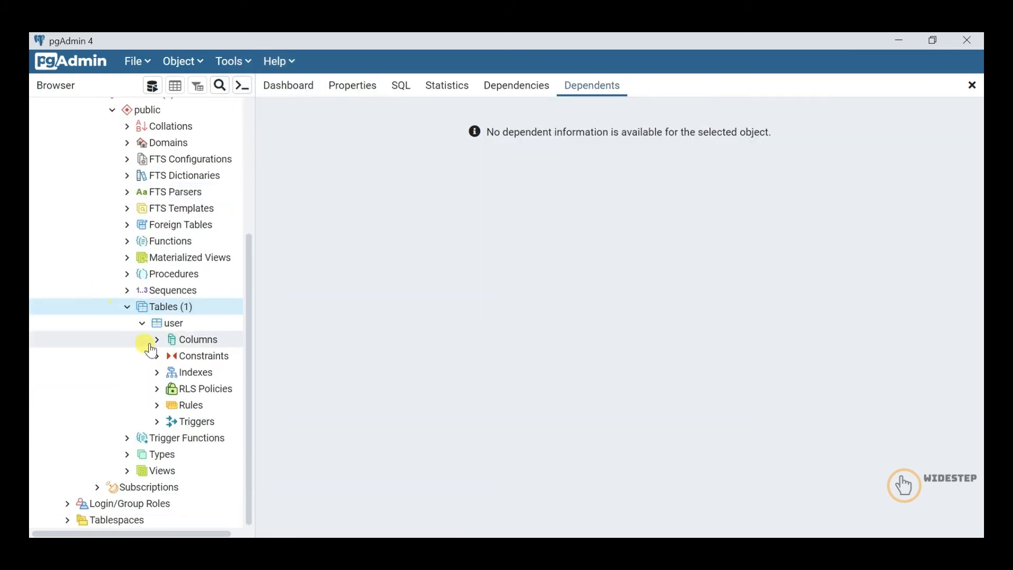
{"action": "left_click", "coordinate": [158, 340]}
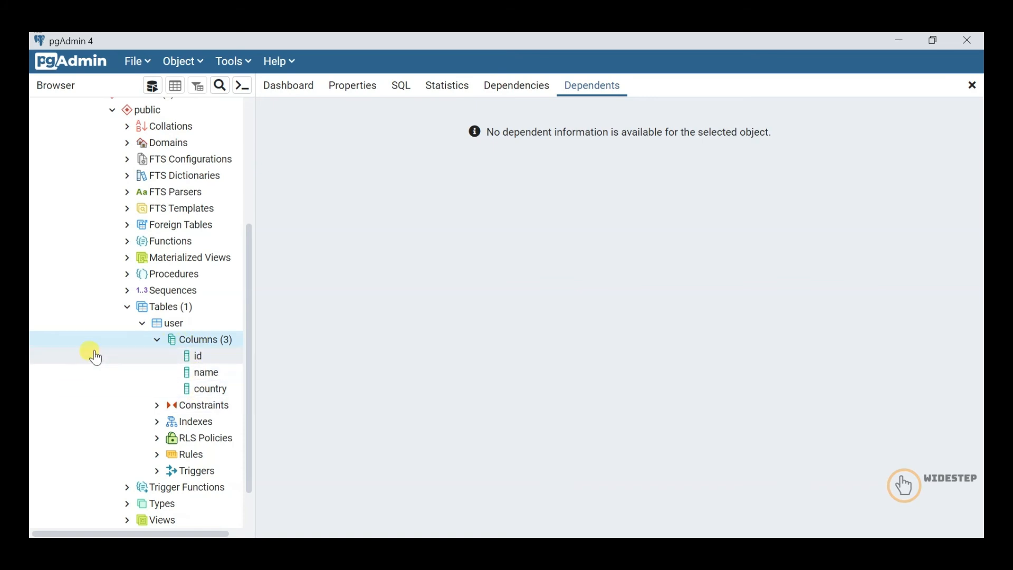
{"action": "right_click", "coordinate": [171, 326]}
{"action": "mouse_move", "coordinate": [207, 309]}
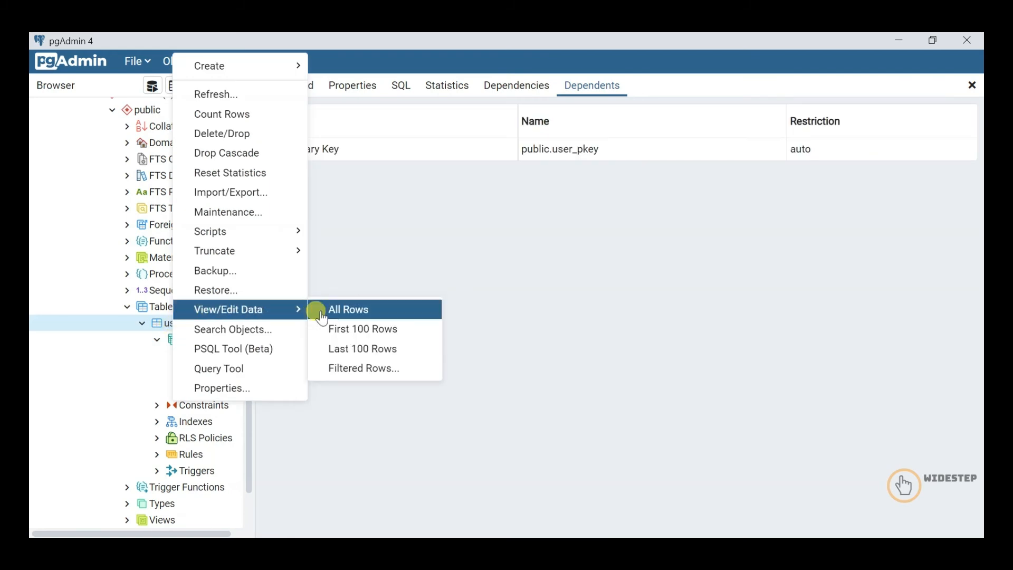
{"action": "left_click", "coordinate": [386, 316]}
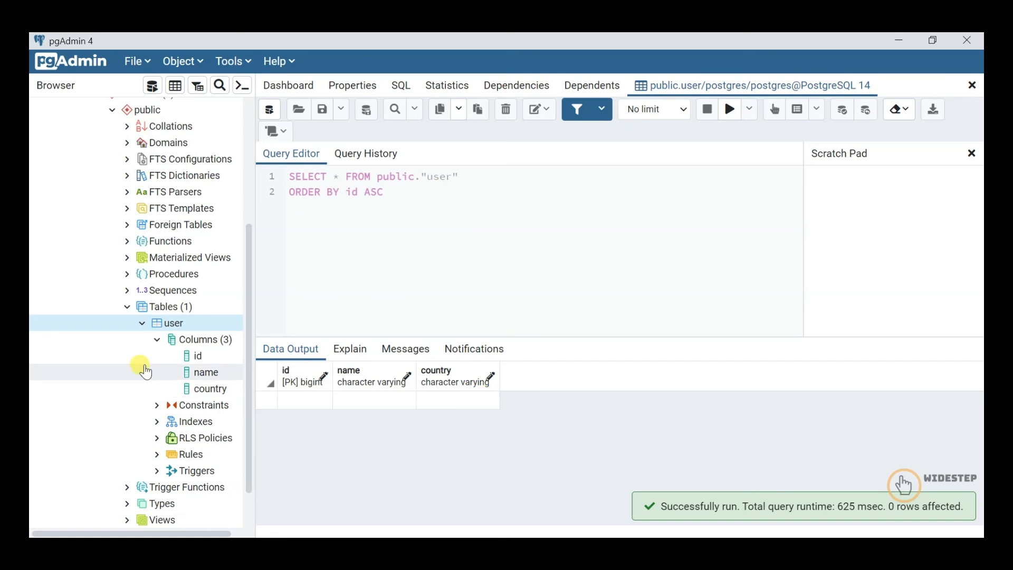
Generate an INSERT script for the user table in a new query editor
{"action": "right_click", "coordinate": [171, 328]}
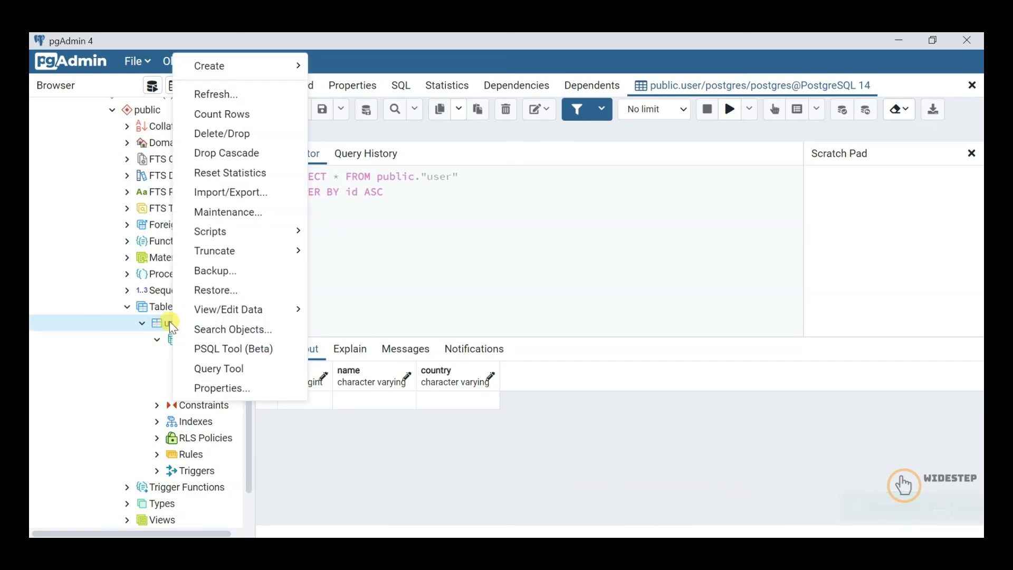
{"action": "left_click", "coordinate": [183, 328]}
{"action": "right_click", "coordinate": [184, 329]}
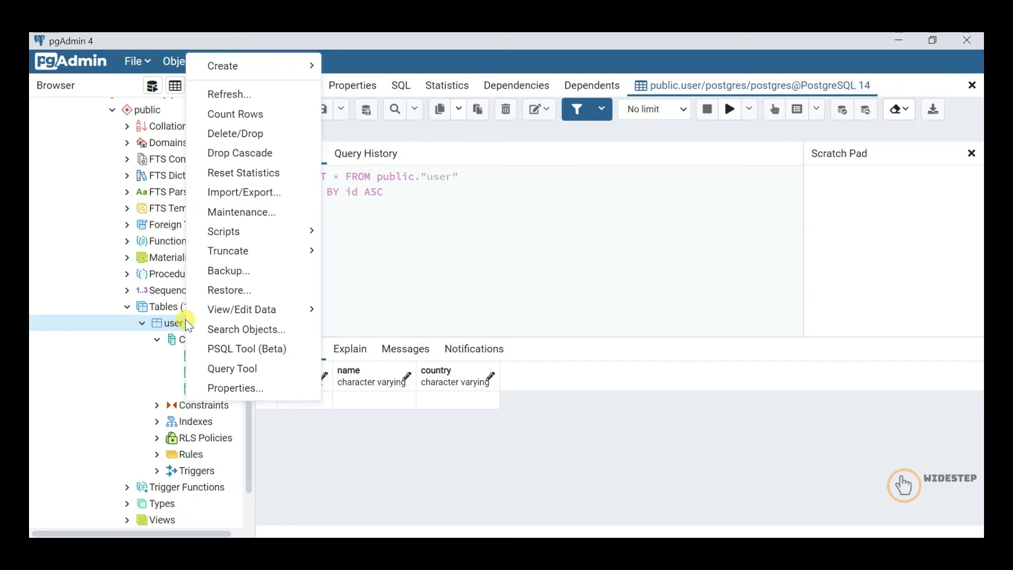
{"action": "mouse_move", "coordinate": [294, 226]}
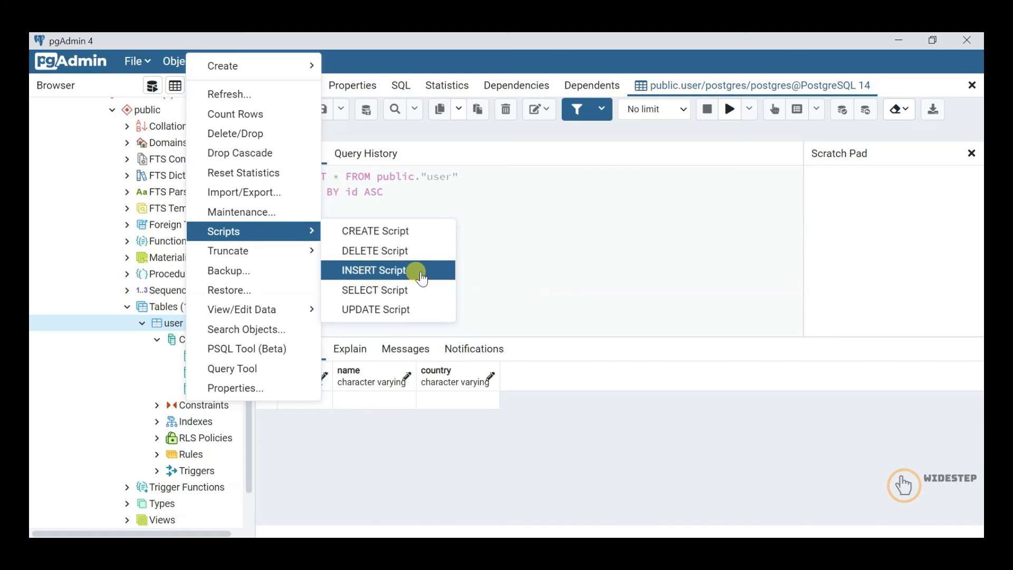
{"action": "left_click", "coordinate": [421, 273]}
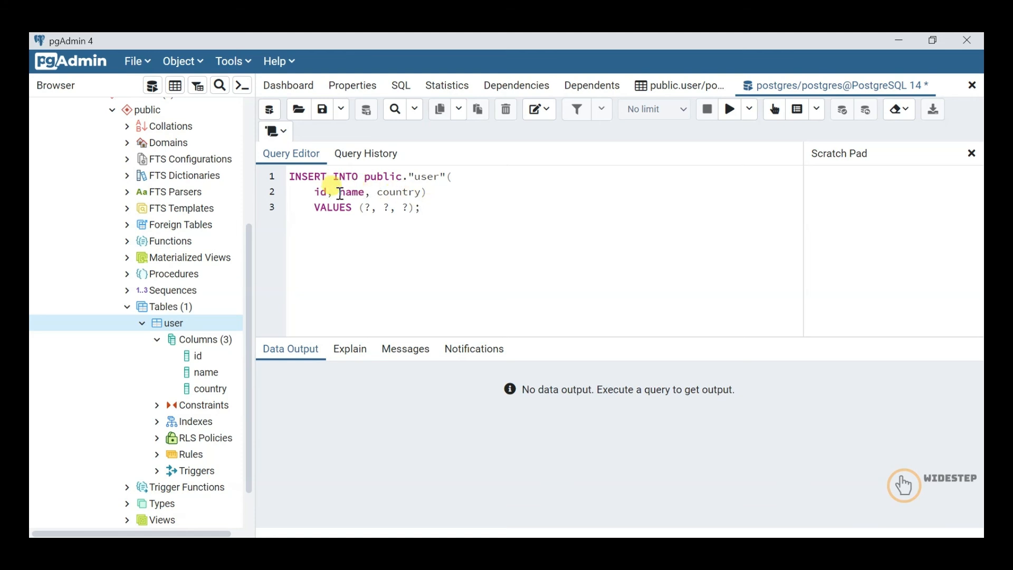
Remove the id column and one value placeholder from the INSERT statement, leaving name and country
{"action": "left_click_drag", "start_coordinate": [339, 191], "coordinate": [452, 177]}
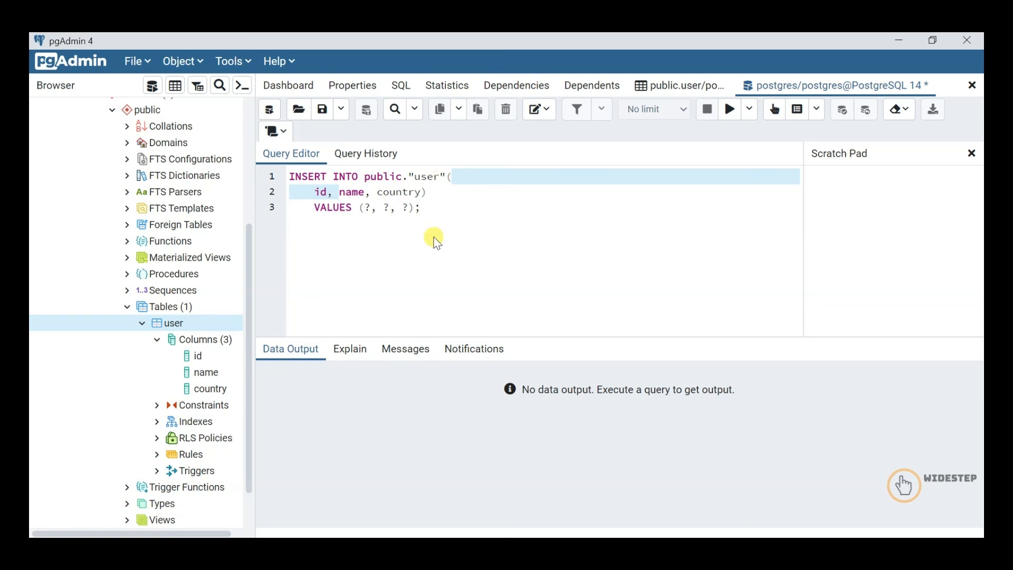
{"action": "key", "text": "BackSpace"}
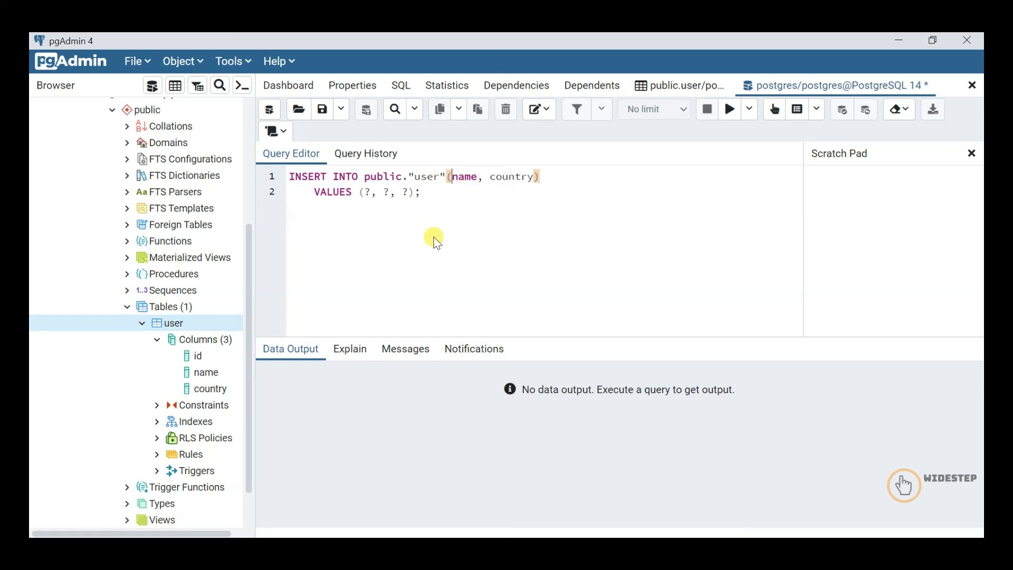
{"action": "key", "text": "Down"}
{"action": "key", "text": "Left"}
{"action": "key", "text": "Left"}
{"action": "key", "text": "Left"}
{"action": "key", "text": "BackSpace"}
{"action": "key", "text": "BackSpace"}
{"action": "key", "text": "BackSpace"}
Replace the remaining placeholders in the INSERT statement with the values 'user 01' and 'abc'
{"action": "key", "text": "Left"}
{"action": "key", "text": "Left"}
{"action": "key", "text": "Left"}
{"action": "key", "text": "Right"}
{"action": "key", "text": "BackSpace"}
{"action": "type", "text": "''"}
{"action": "type", "text": "user "}
{"action": "type", "text": "01"}
{"action": "key", "text": "Right"}
{"action": "key", "text": "Right"}
{"action": "key", "text": "BackSpace"}
{"action": "type", "text": "'abc"}
{"action": "key", "text": "Right"}
{"action": "key", "text": "Right"}
{"action": "key", "text": "Right"}
Duplicate the INSERT statement below the first one and set its values to 'user 02' and 'xyz'
{"action": "key", "text": "ctrl+a"}
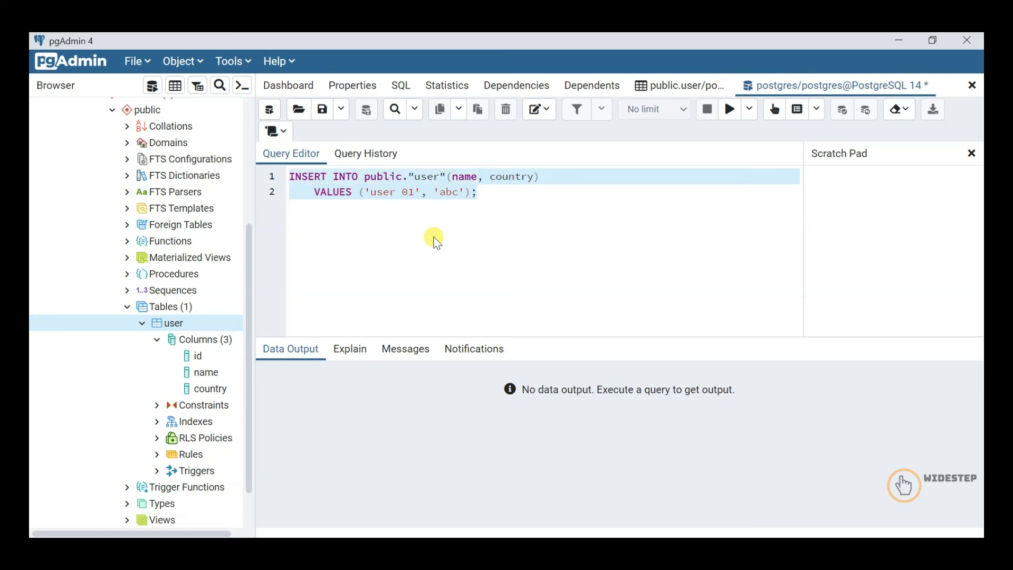
{"action": "key", "text": "ctrl+c"}
{"action": "left_click", "coordinate": [437, 242]}
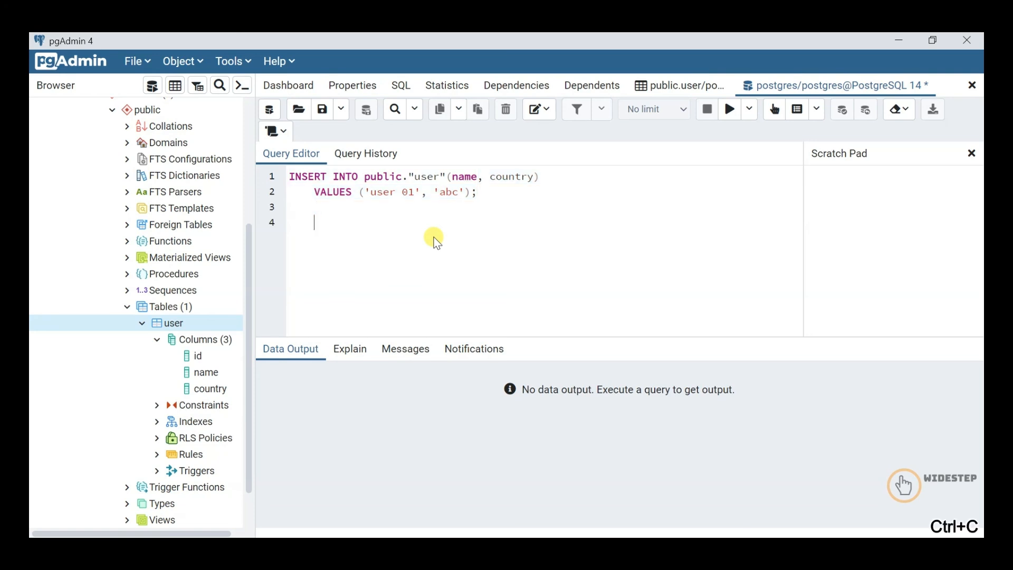
{"action": "key", "text": "ctrl+v"}
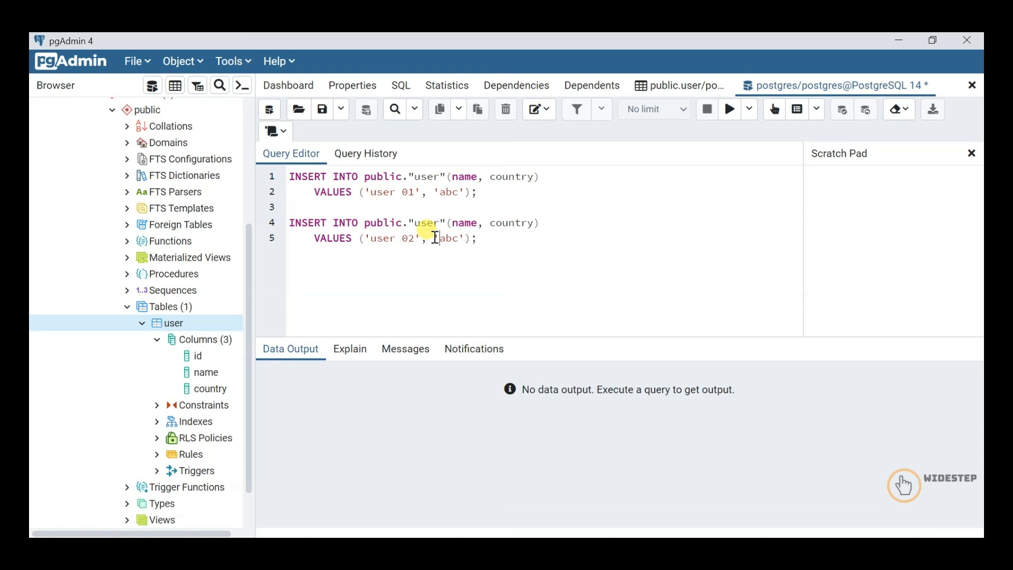
{"action": "key", "text": "ctrl+shift+Right"}
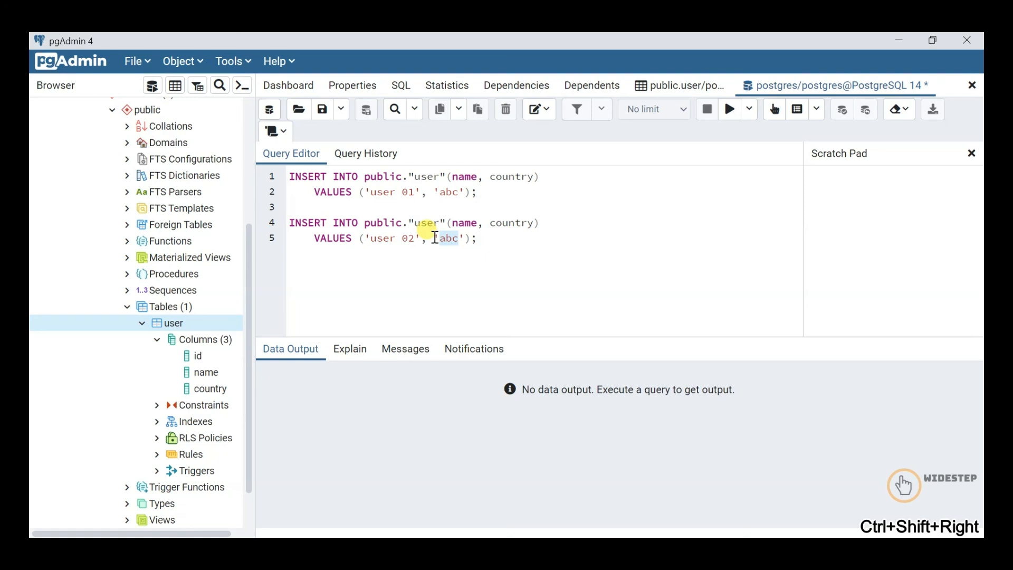
{"action": "type", "text": "xyz"}
Paste a third copy of the INSERT statement below the second and set its values to 'user 03' and 'ugd'
{"action": "key", "text": "End"}
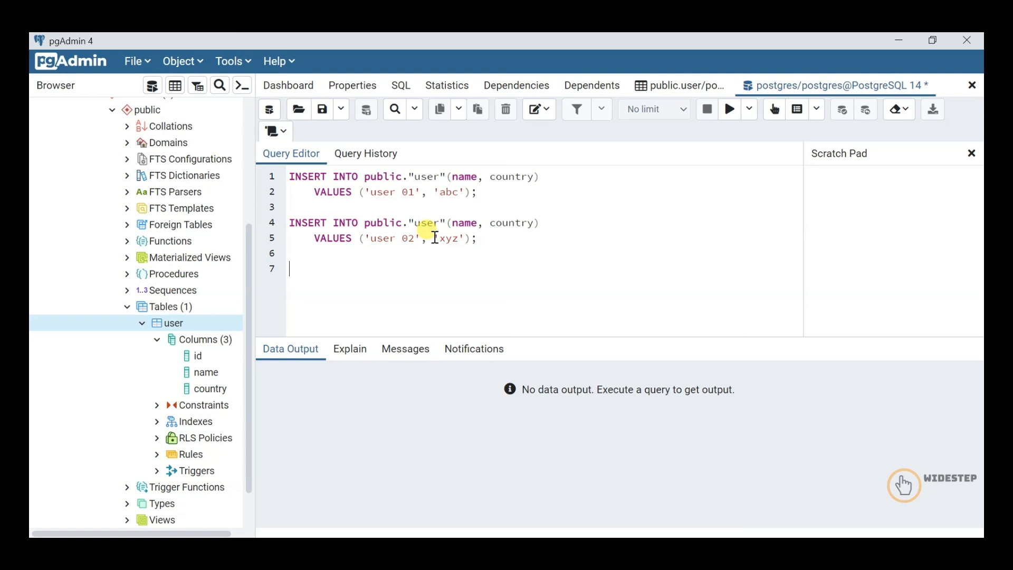
{"action": "key", "text": "ctrl+v"}
{"action": "key", "text": "Down"}
{"action": "key", "text": "Left"}
{"action": "key", "text": "Left"}
{"action": "key", "text": "Left"}
{"action": "key", "text": "Left"}
{"action": "key", "text": "Left"}
{"action": "key", "text": "Left"}
{"action": "key", "text": "Left"}
{"action": "key", "text": "Left"}
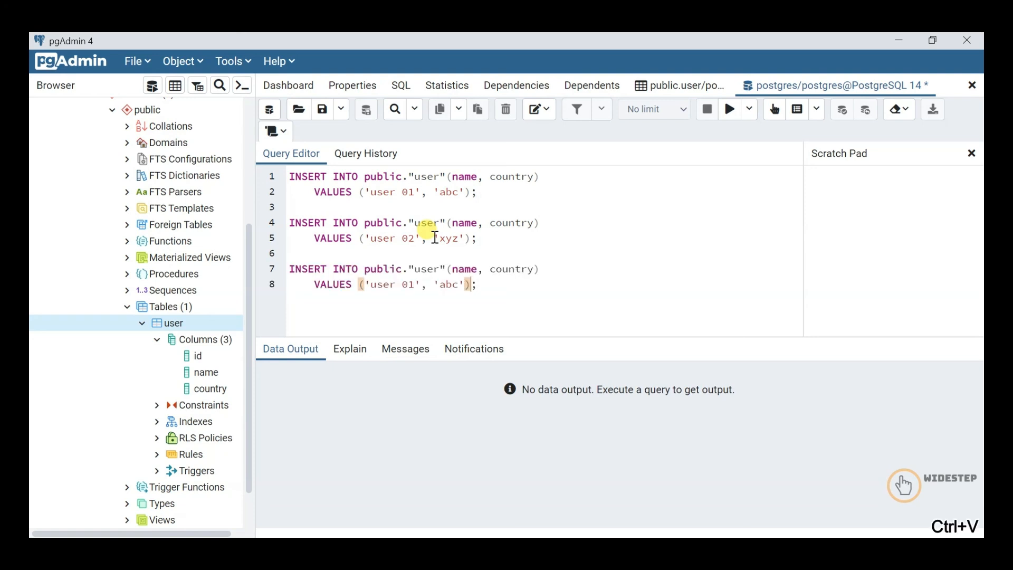
{"action": "key", "text": "BackSpace"}
{"action": "type", "text": "3"}
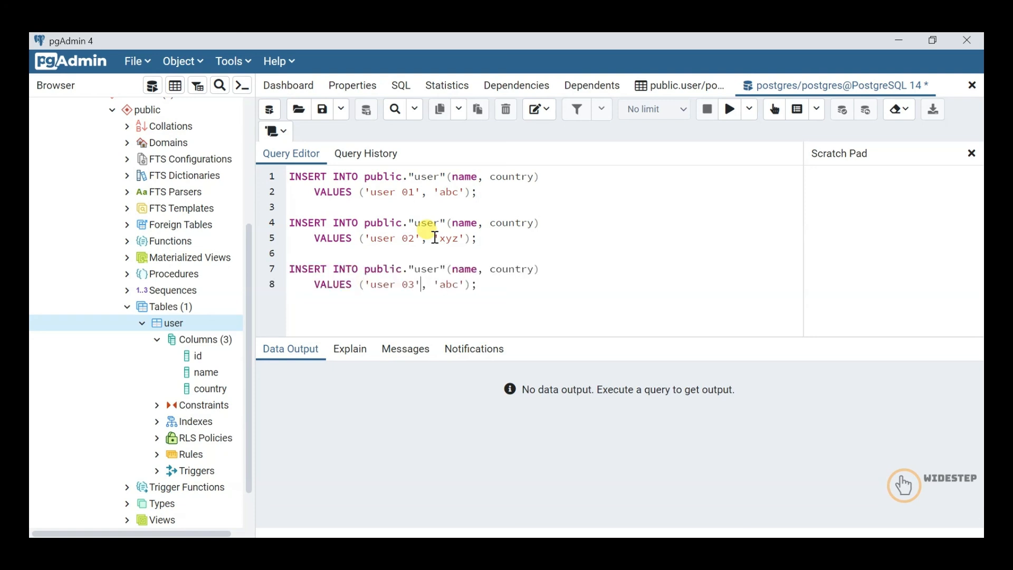
{"action": "key", "text": "ctrl+shift+Right"}
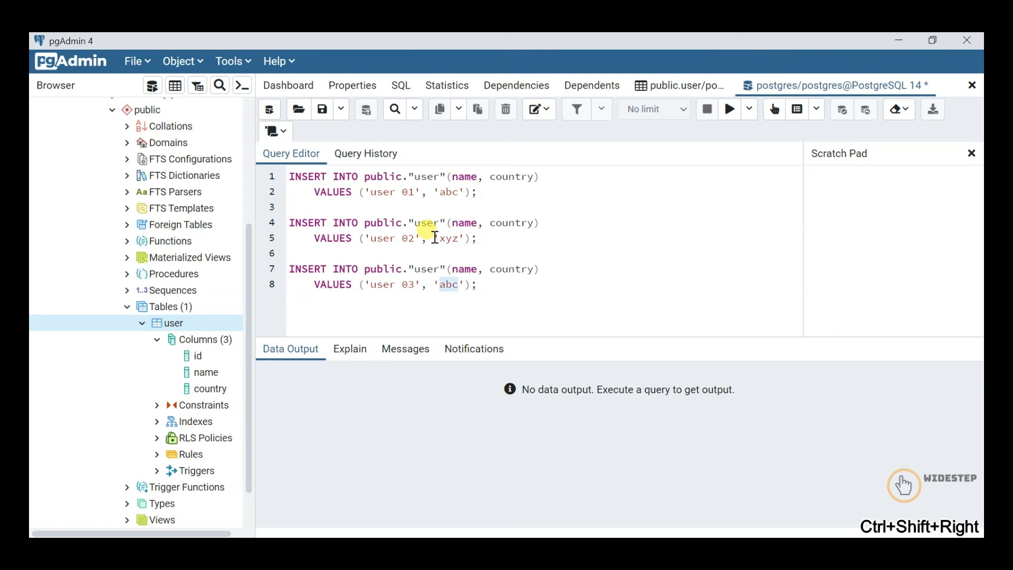
{"action": "type", "text": "ugd"}
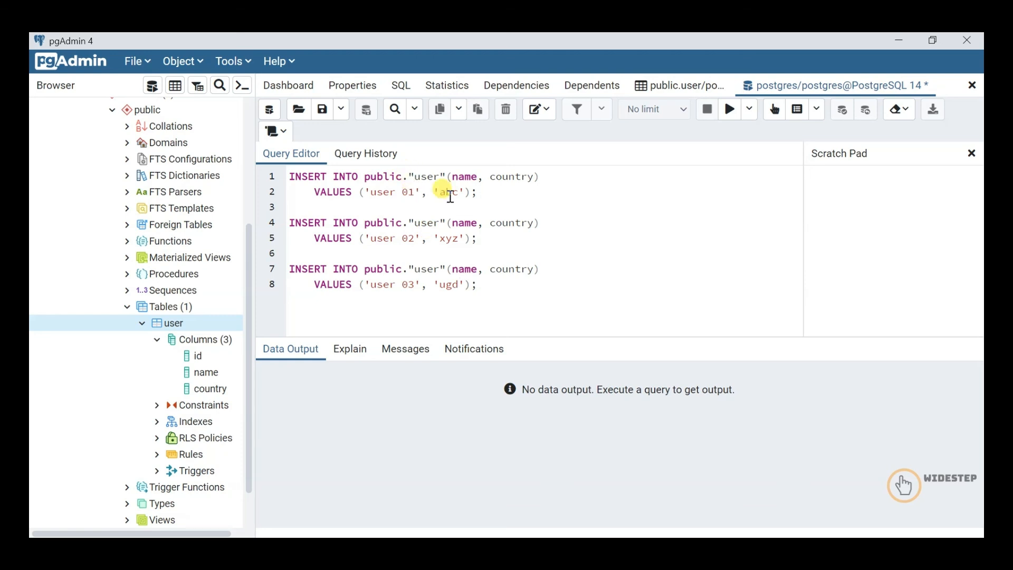
Execute the three INSERT statements and display all rows of the user table
{"action": "left_click", "coordinate": [731, 110]}
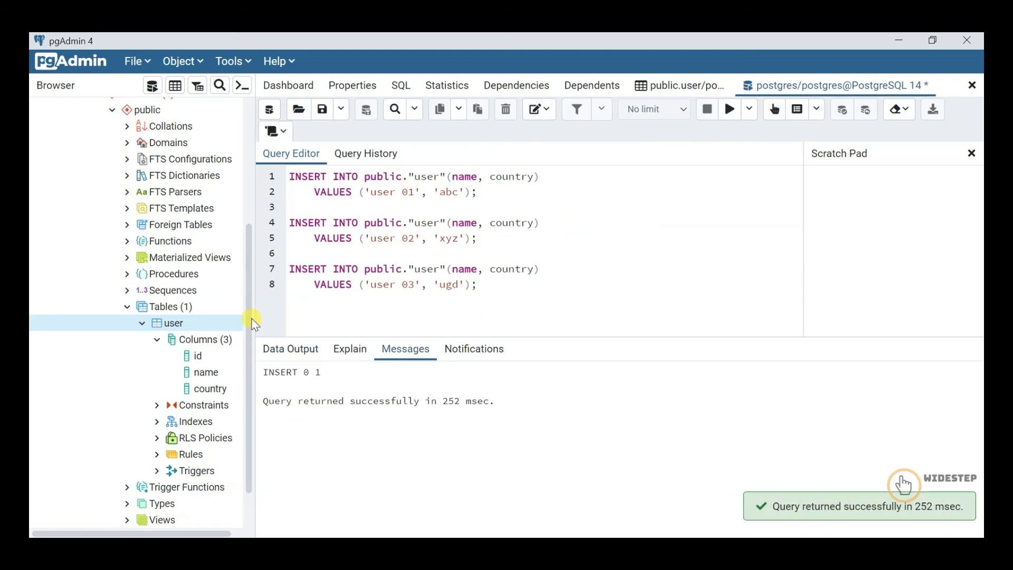
{"action": "left_click_drag", "start_coordinate": [255, 320], "coordinate": [312, 321]}
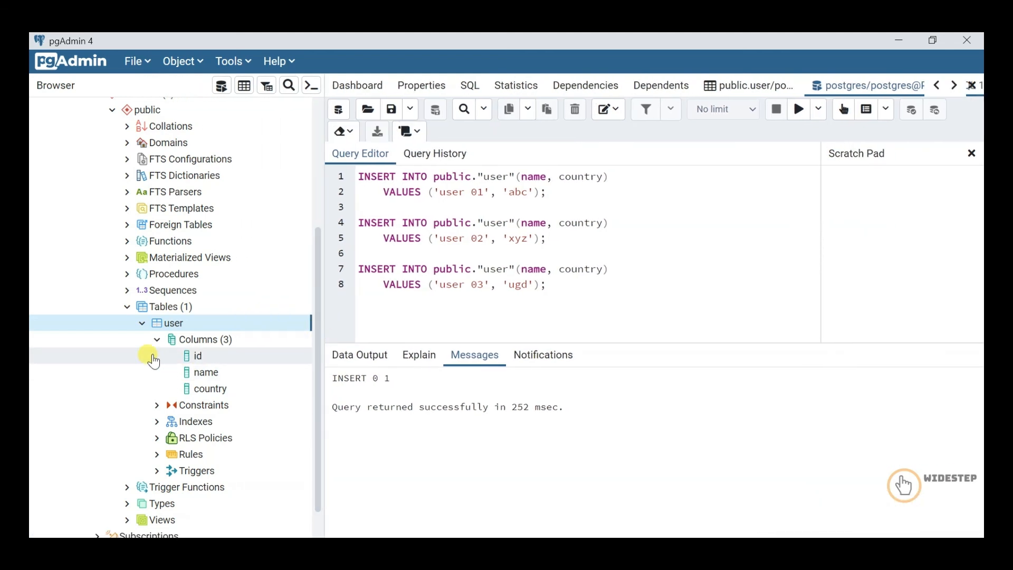
{"action": "right_click", "coordinate": [185, 324]}
{"action": "mouse_move", "coordinate": [316, 310]}
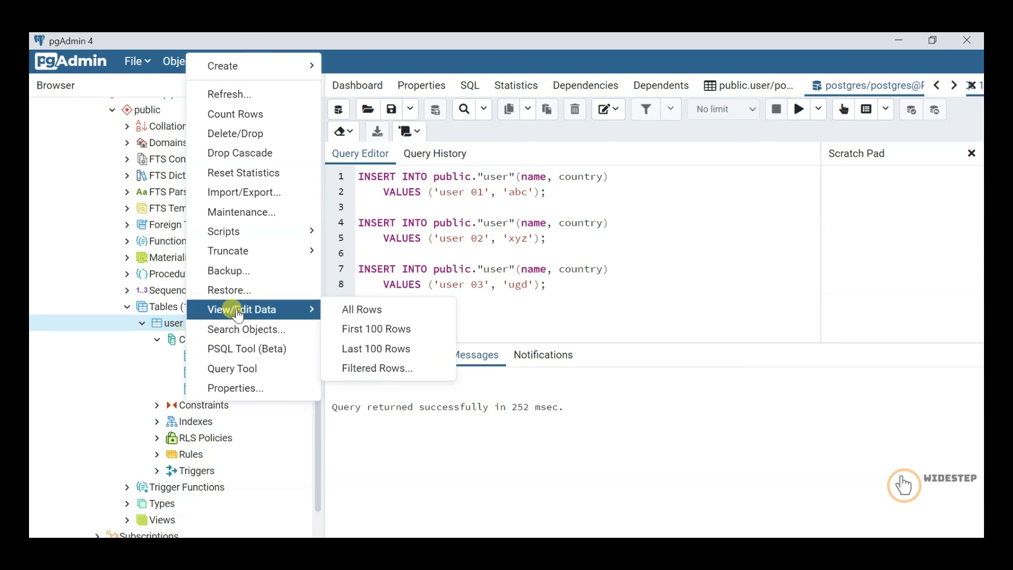
{"action": "left_click", "coordinate": [430, 309]}
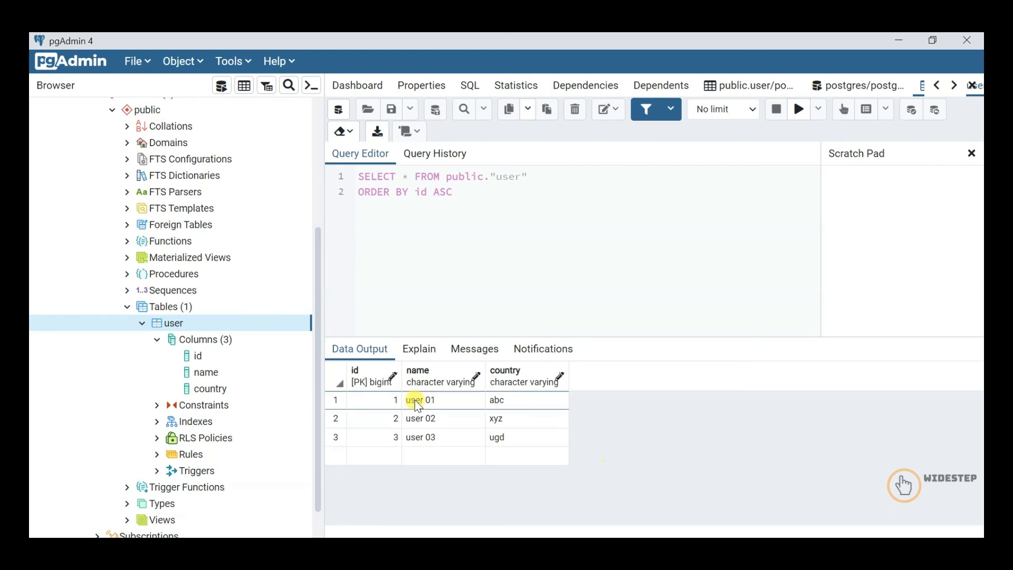
Delete the row from the user table by running a generated DELETE script with the WHERE condition id=1
{"action": "right_click", "coordinate": [190, 324]}
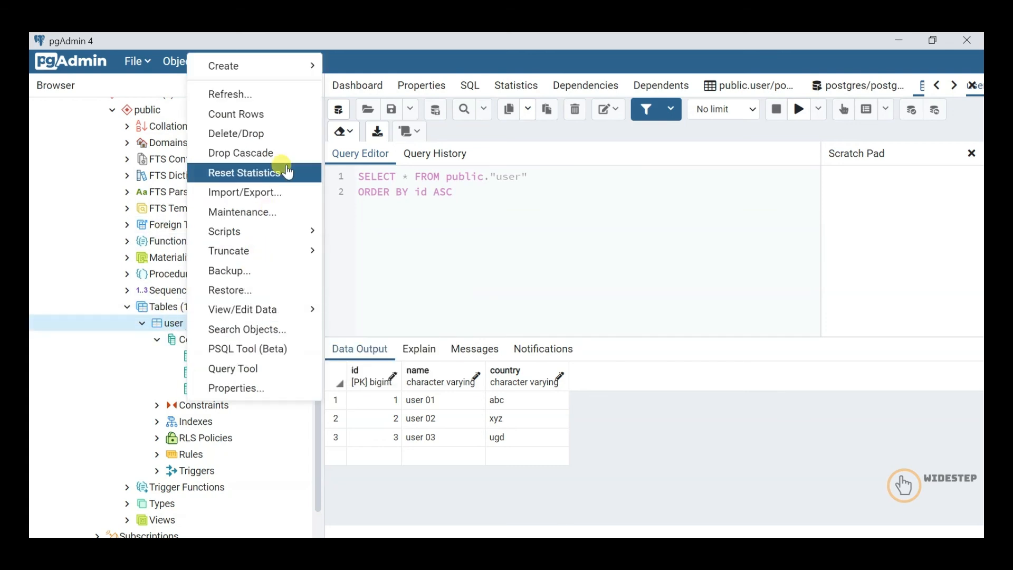
{"action": "mouse_move", "coordinate": [294, 229]}
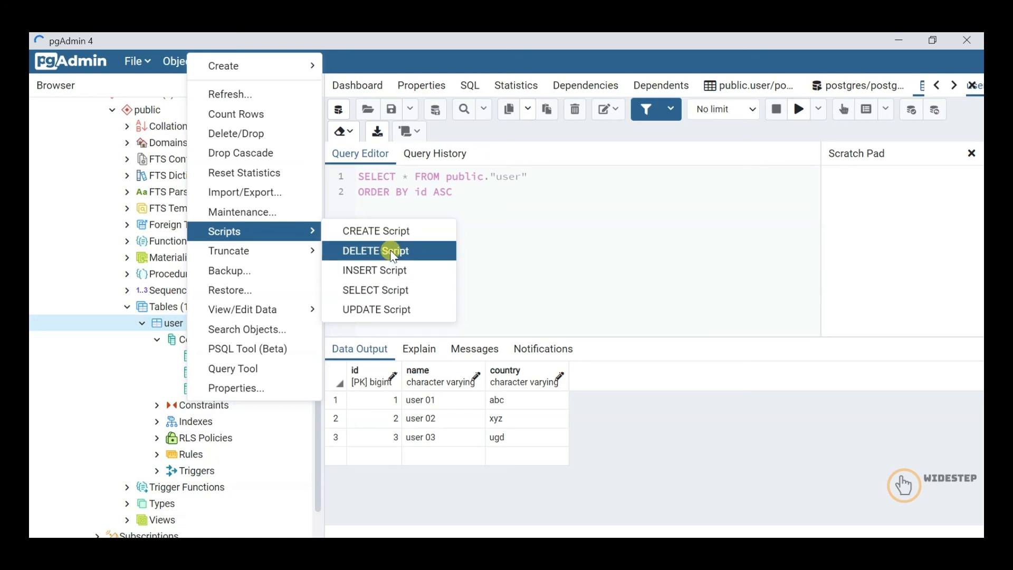
{"action": "left_click", "coordinate": [392, 252]}
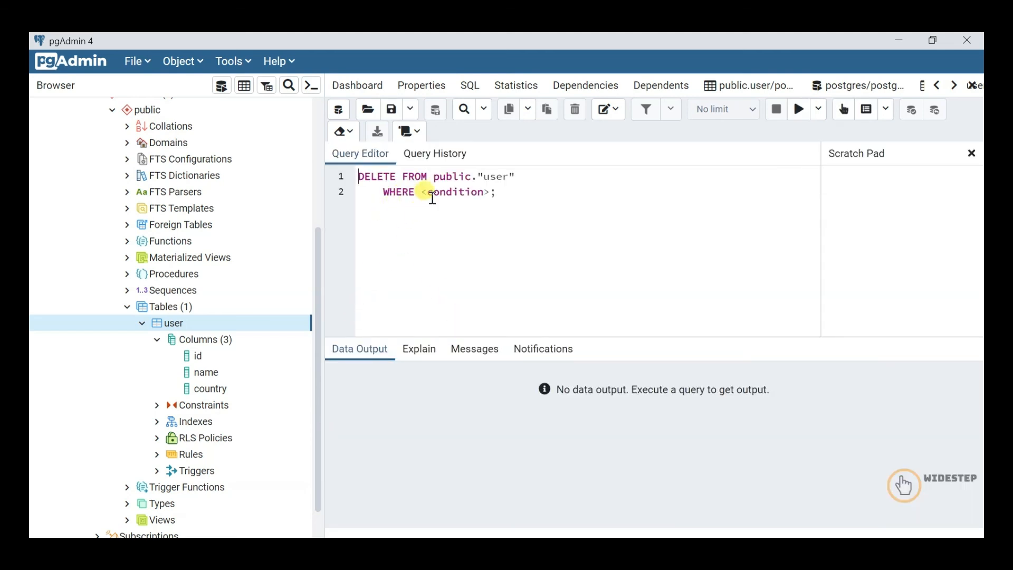
{"action": "mouse_move", "coordinate": [428, 191]}
{"action": "left_mouse_down"}
{"action": "mouse_move", "coordinate": [486, 190]}
{"action": "mouse_move", "coordinate": [416, 175]}
{"action": "mouse_move", "coordinate": [423, 189]}
{"action": "left_mouse_up"}
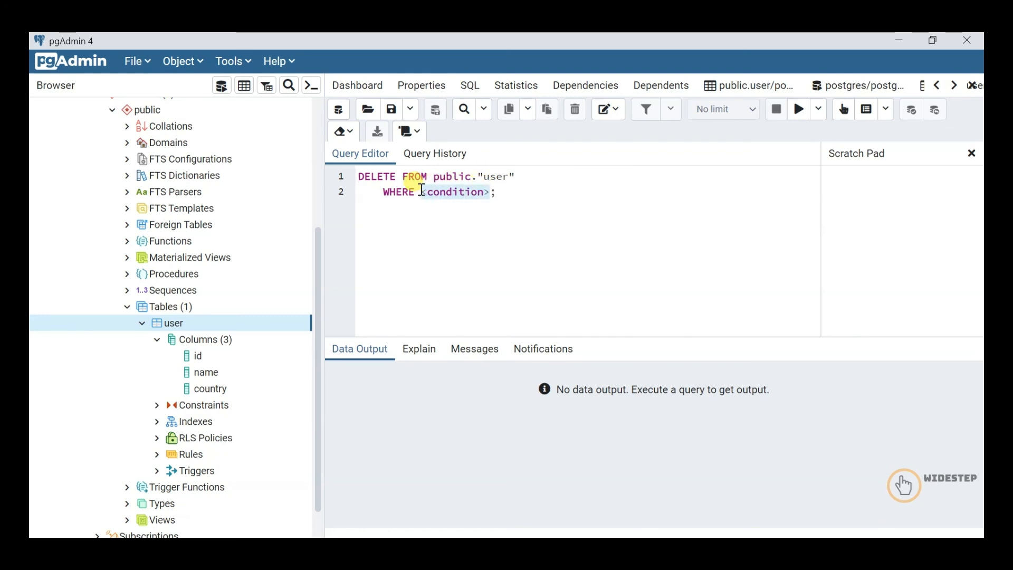
{"action": "key", "text": "BackSpace"}
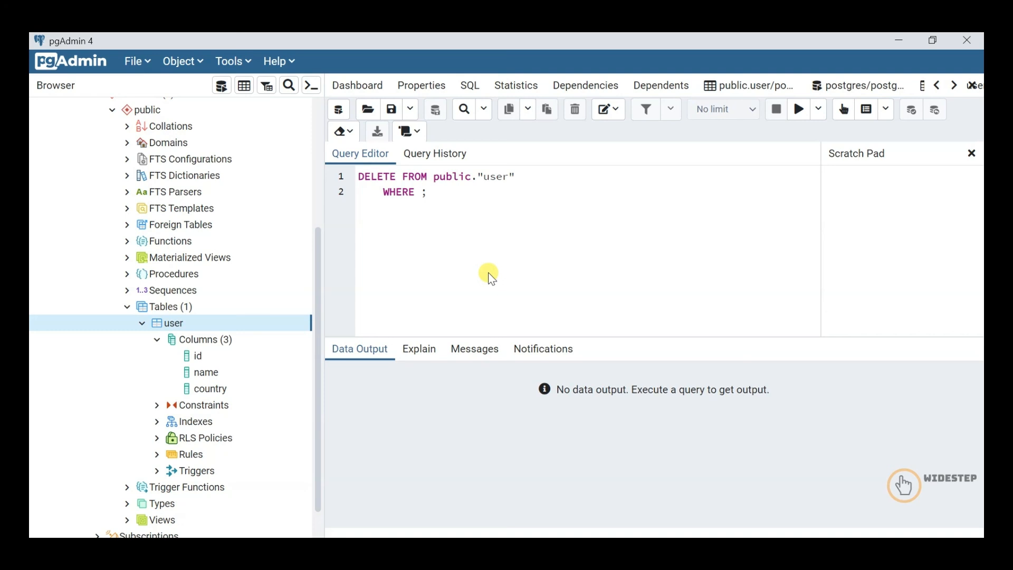
{"action": "type", "text": "id=1"}
{"action": "left_click", "coordinate": [798, 111]}
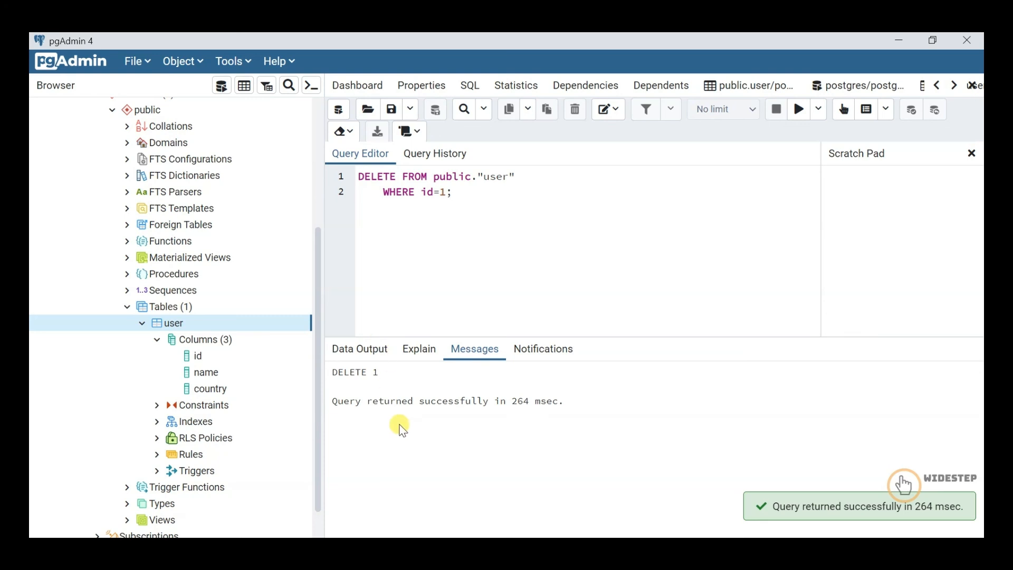
Display all rows of the user table again to check the data after the deletion
{"action": "right_click", "coordinate": [182, 329]}
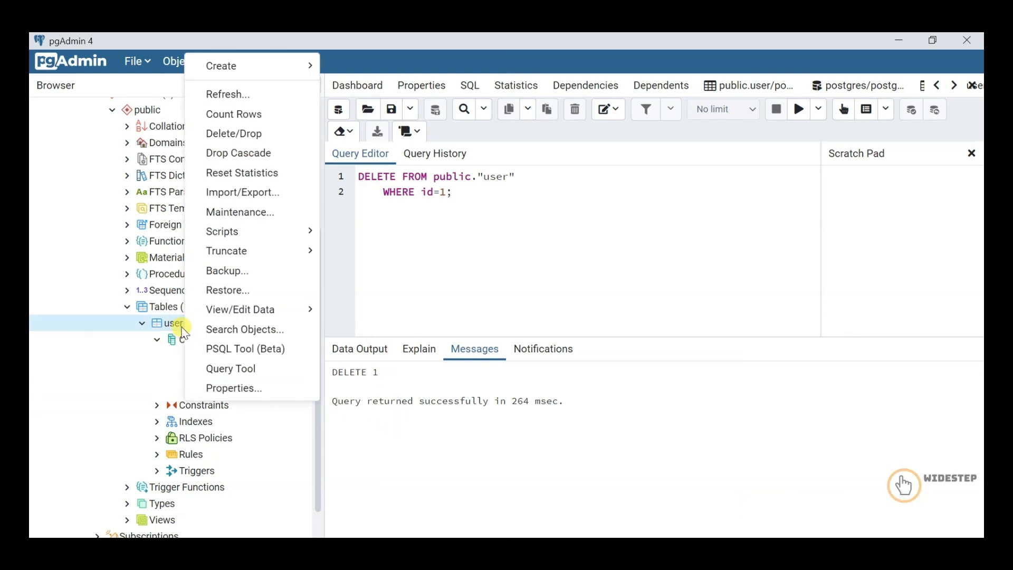
{"action": "mouse_move", "coordinate": [300, 311]}
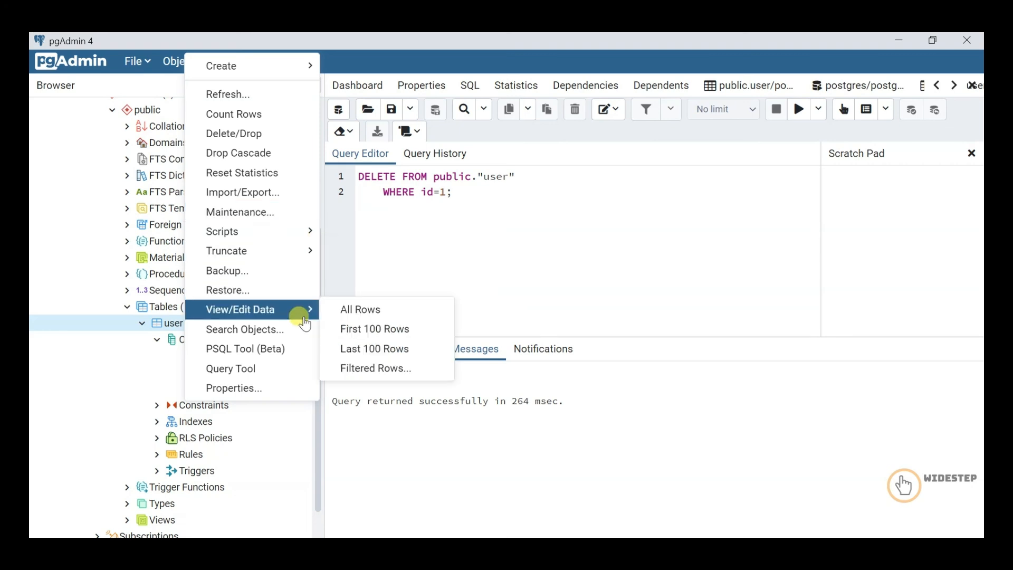
{"action": "left_click", "coordinate": [358, 315]}
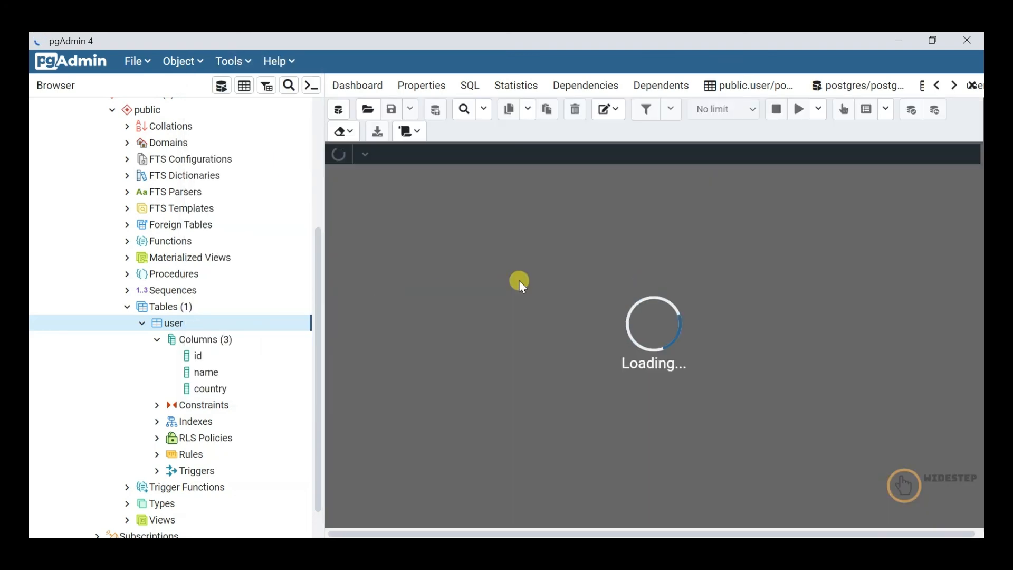